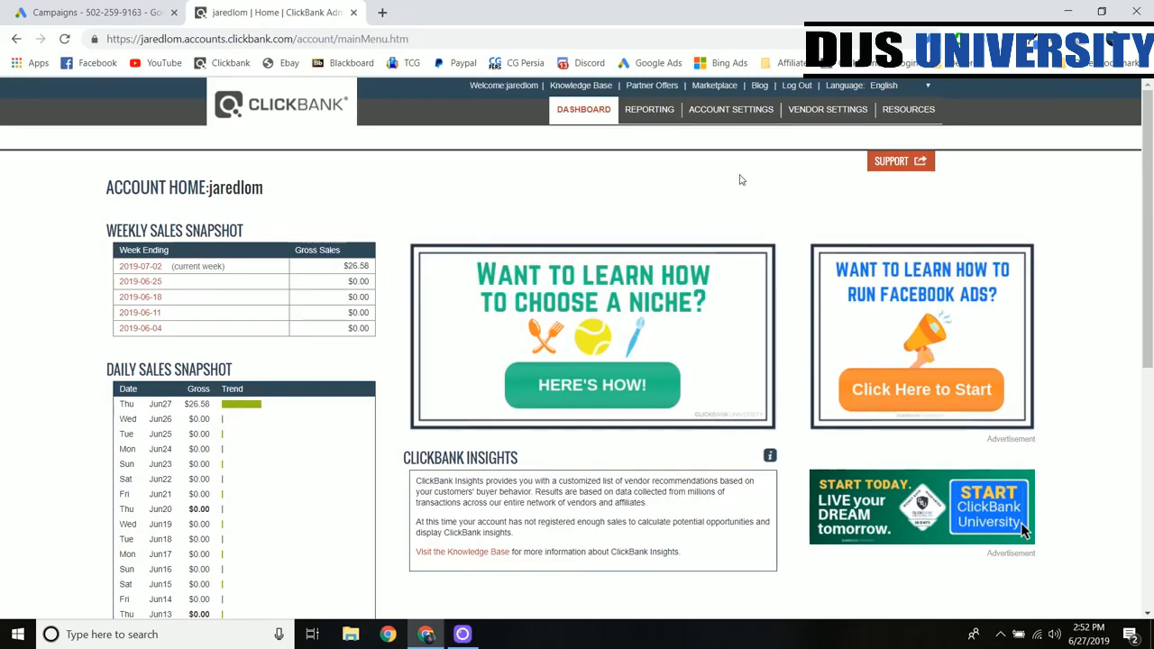
Find the Super Affiliate System offer in the ClickBank Marketplace, view its landing page and return to the listing
left_click(714, 85)
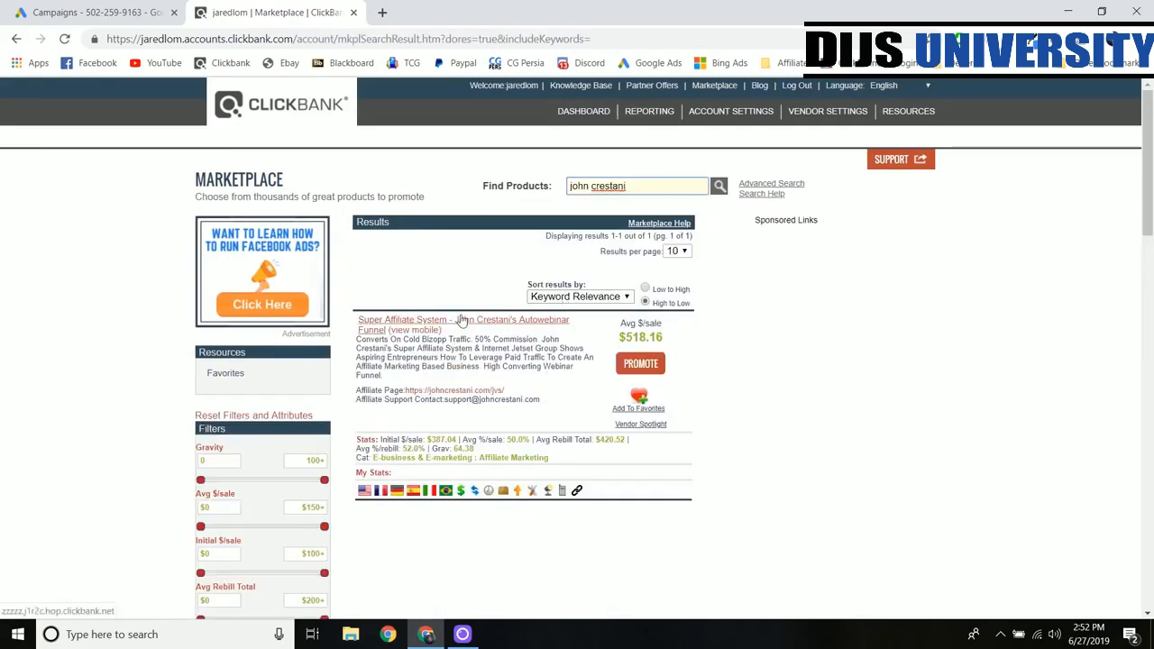
left_click(468, 328)
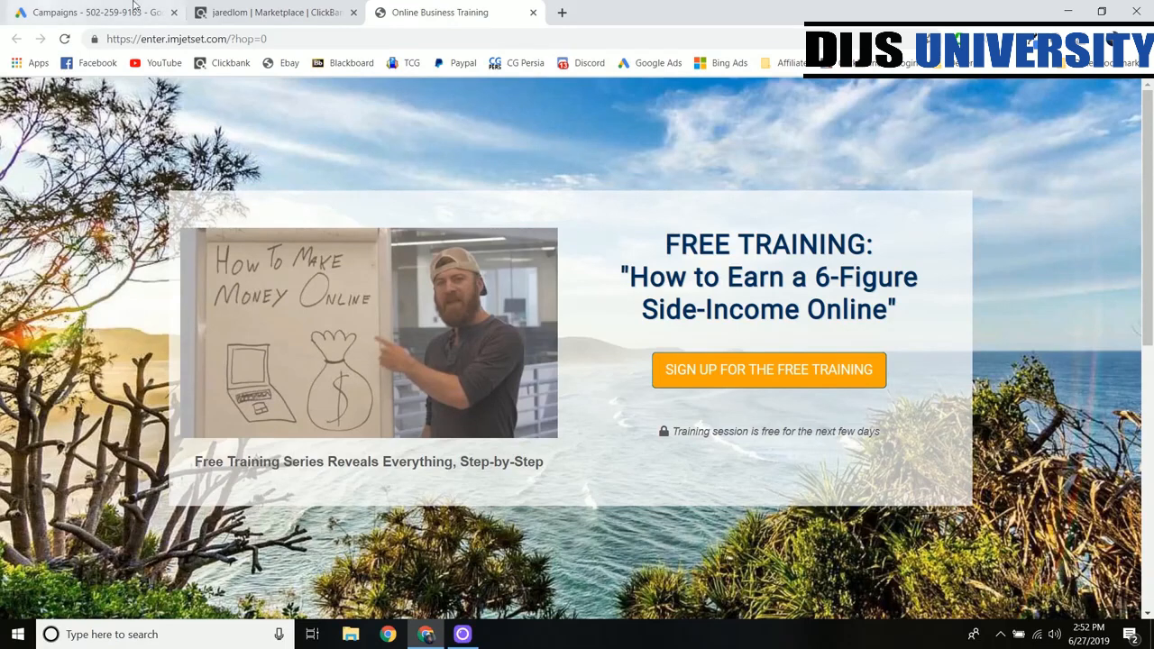
left_click(275, 11)
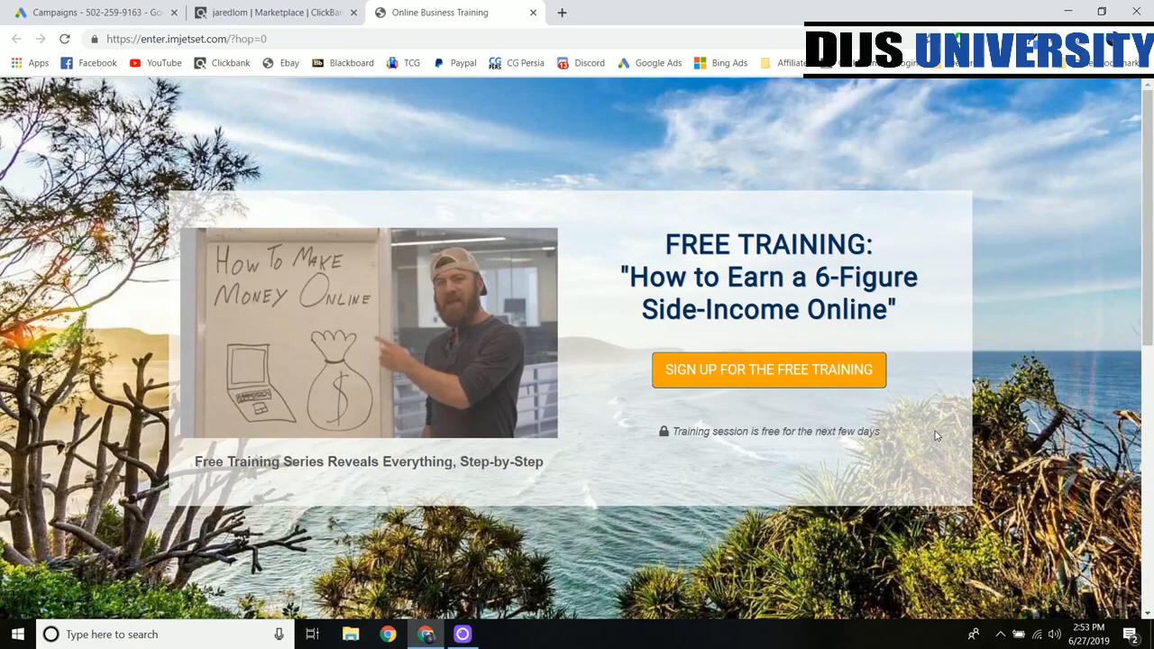
left_click(283, 11)
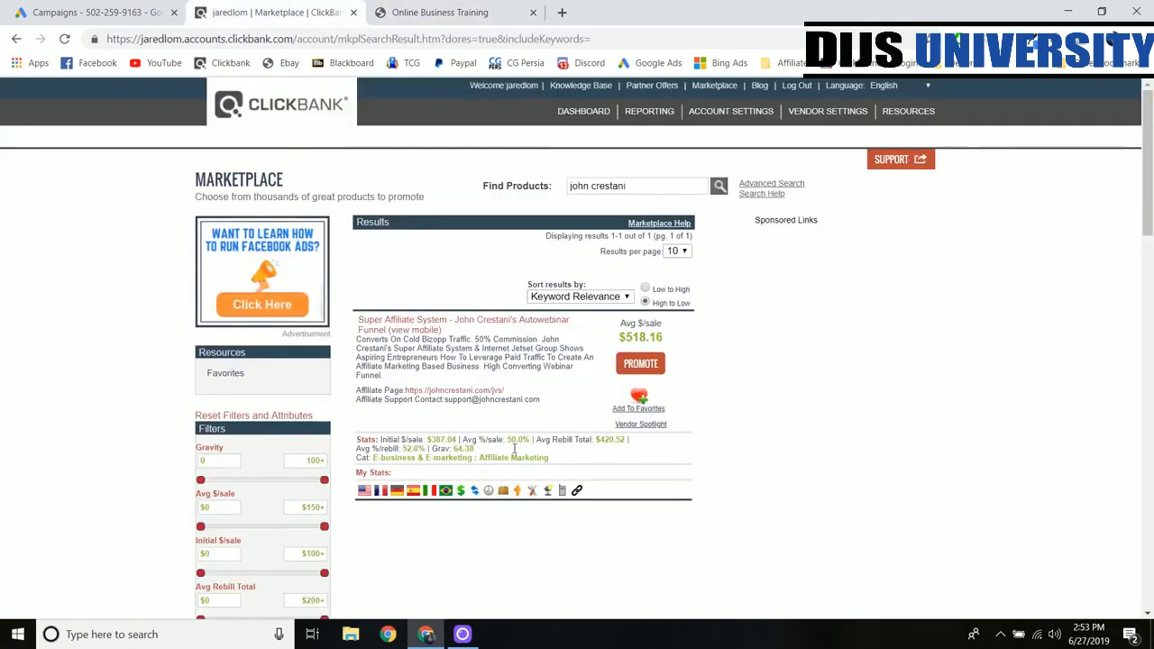
Open the offer's affiliate page and go to its Youtube Ads section
left_click(472, 391)
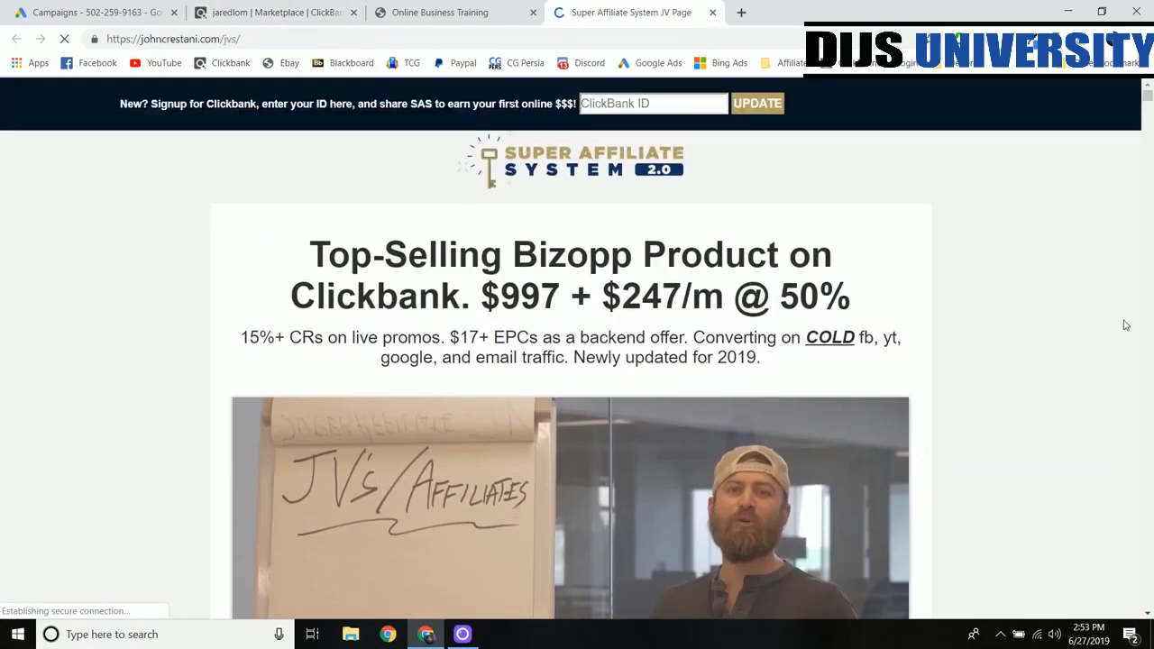
scroll(1086, 305, "down", 4)
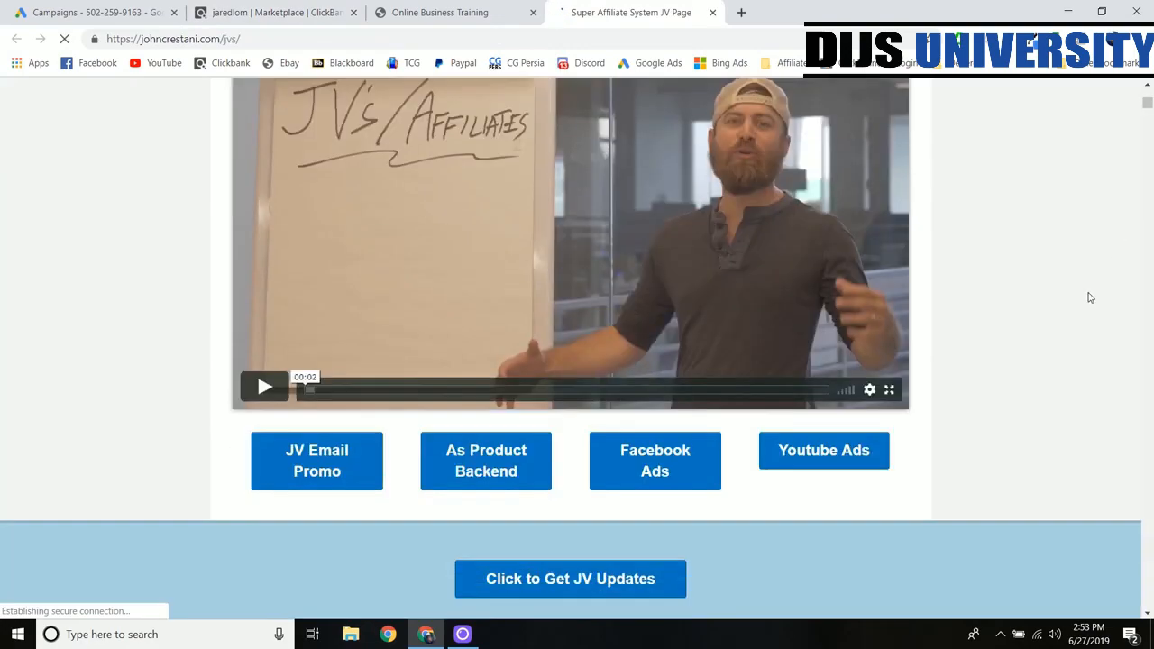
scroll(1085, 315, "down", 5)
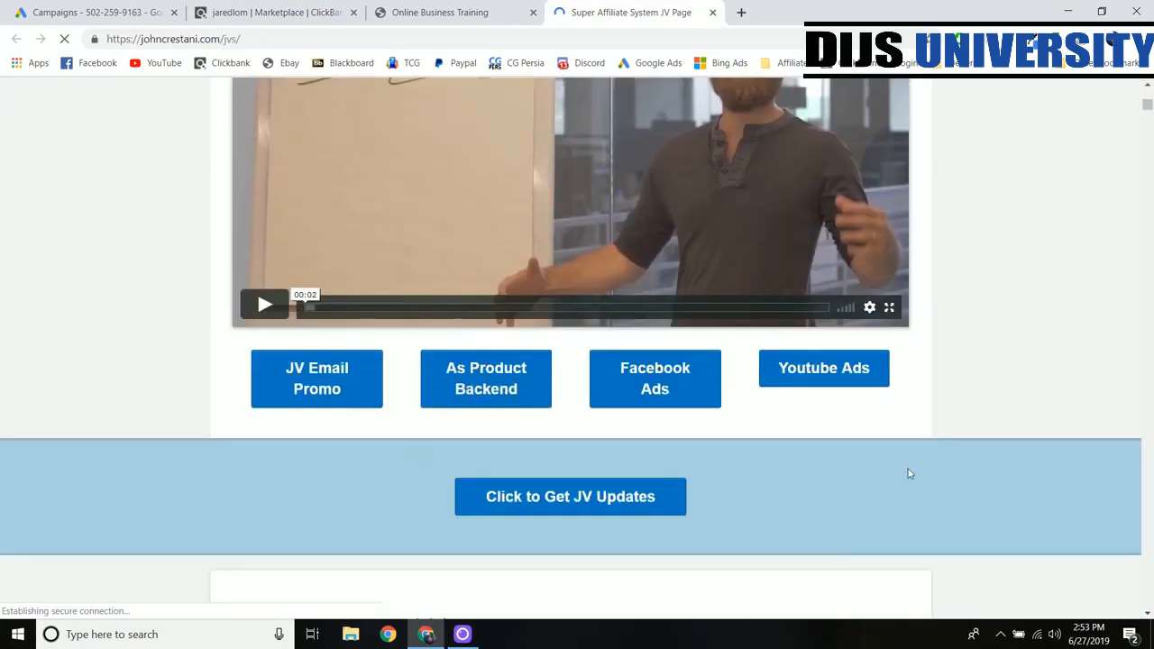
left_click(861, 388)
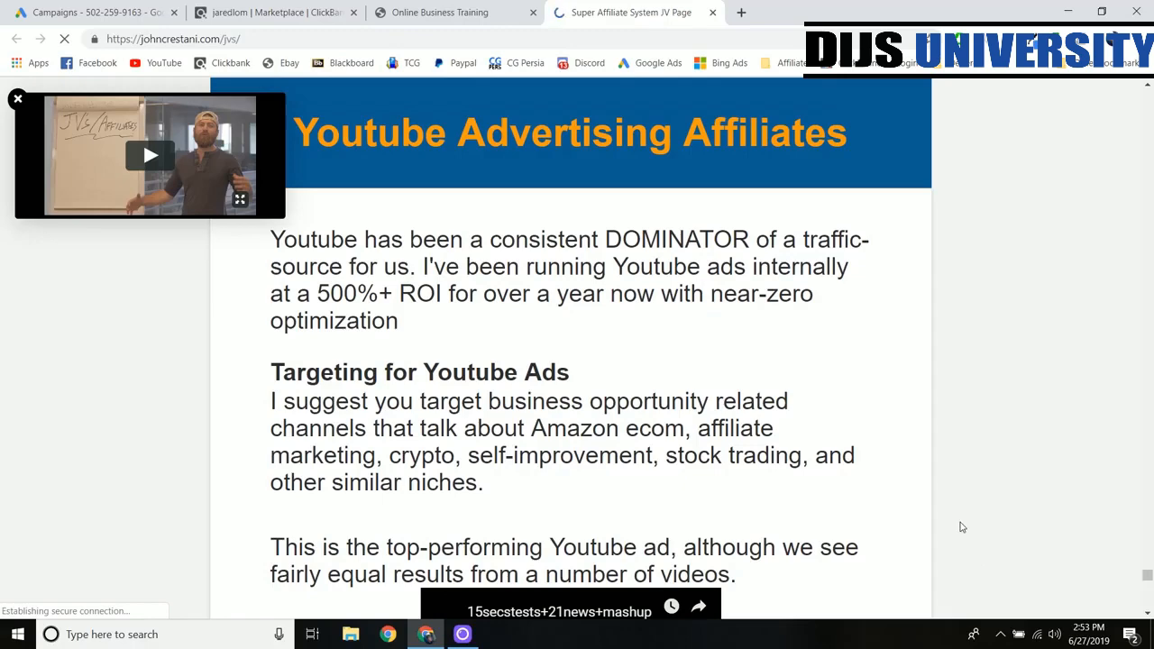
Review the YouTube advertising section for its targeting advice, top-performing ad and additional video swipes
scroll(867, 375, "down", 4)
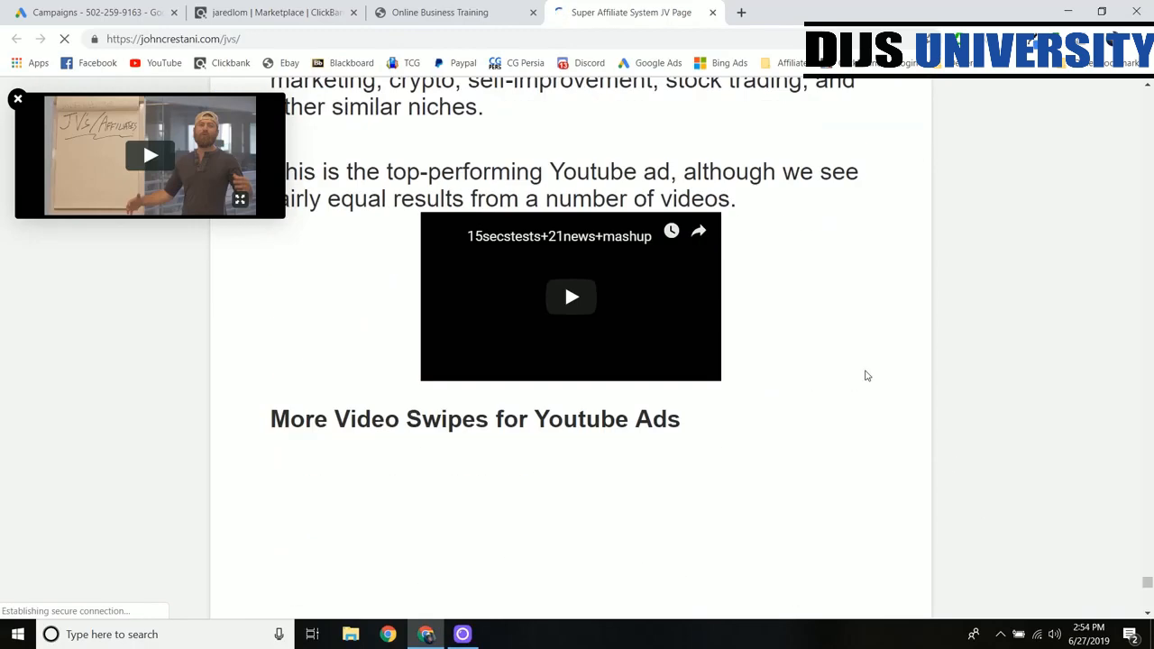
scroll(658, 406, "down", 3)
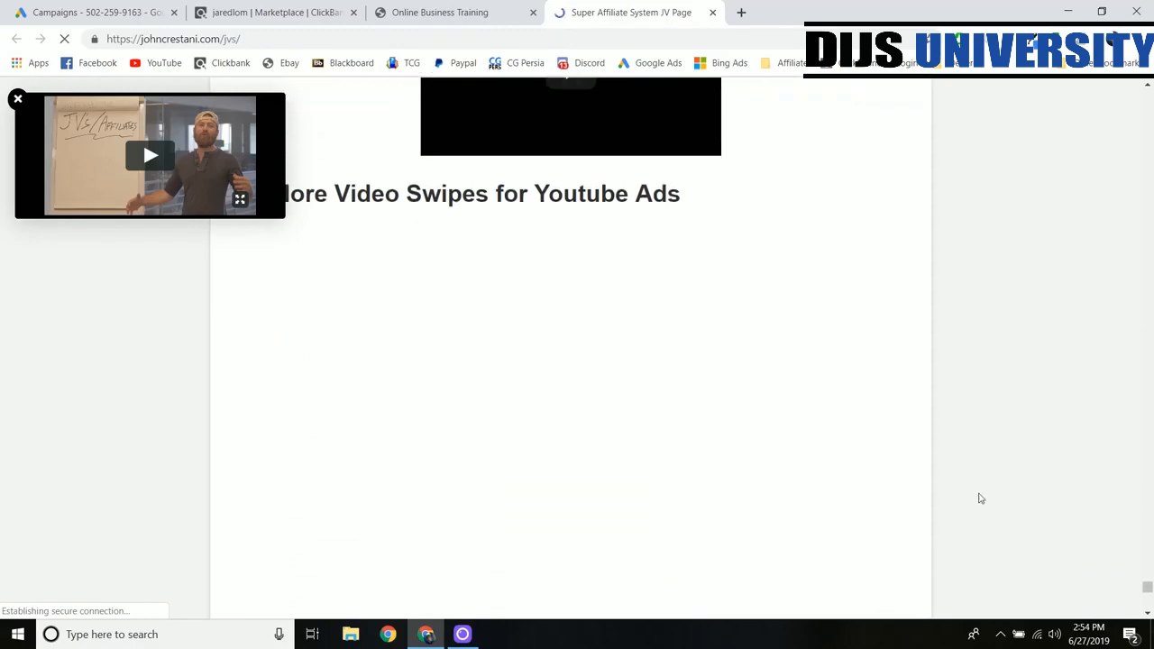
scroll(756, 366, "down", 2)
scroll(677, 433, "up", 4)
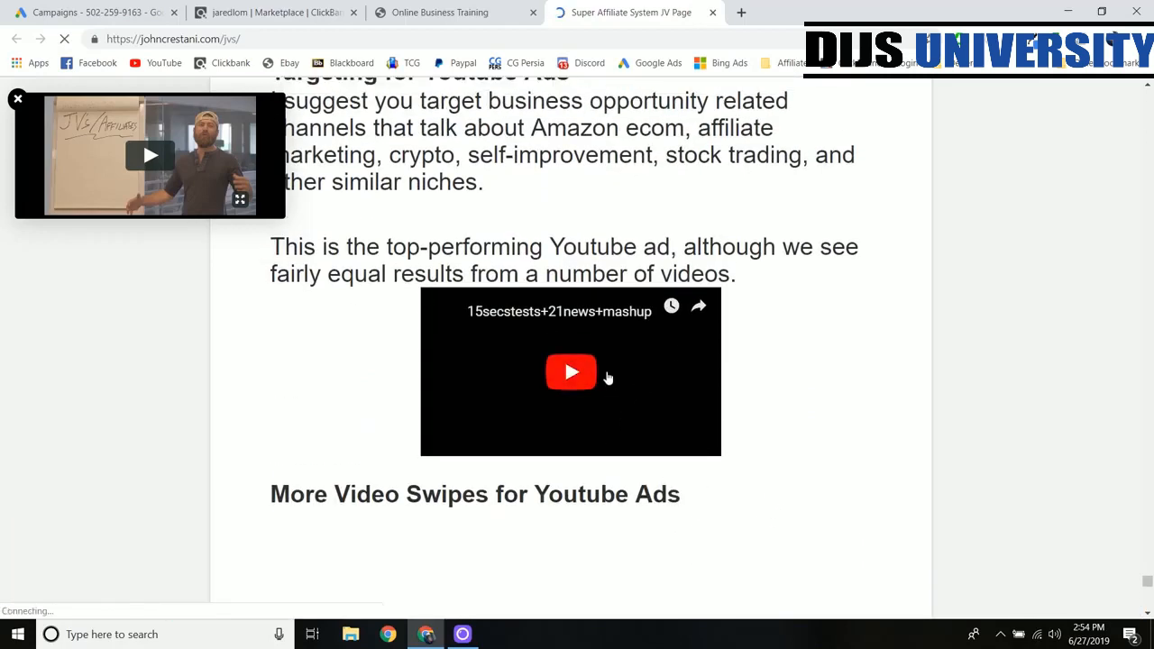
scroll(644, 476, "down", 5)
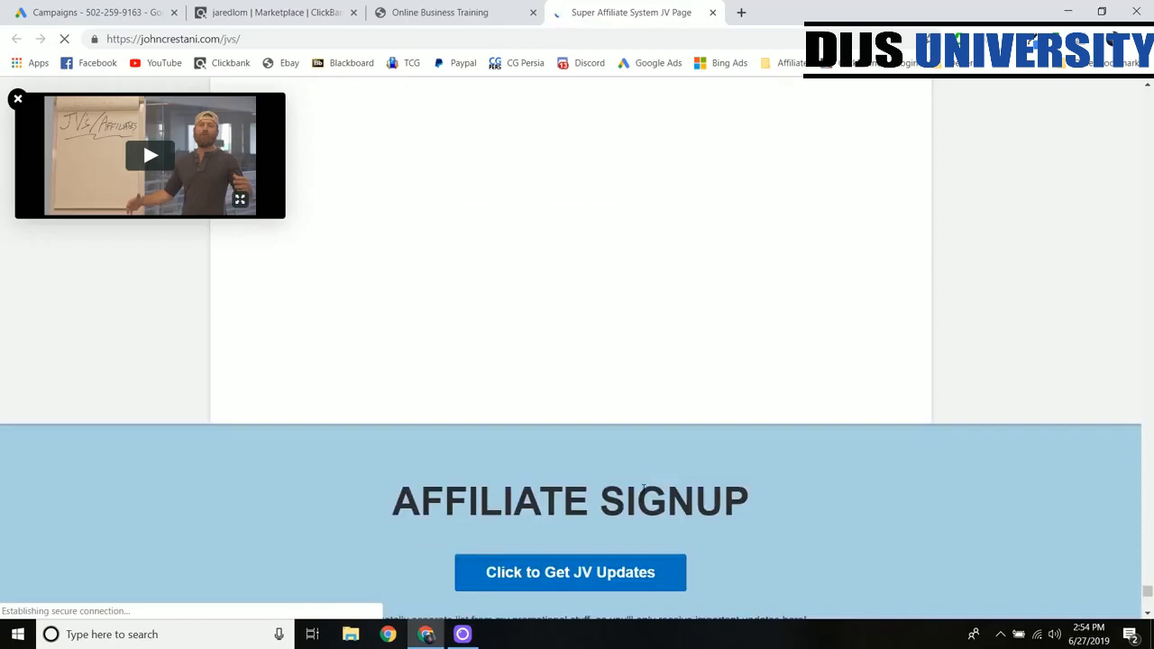
scroll(649, 487, "up", 5)
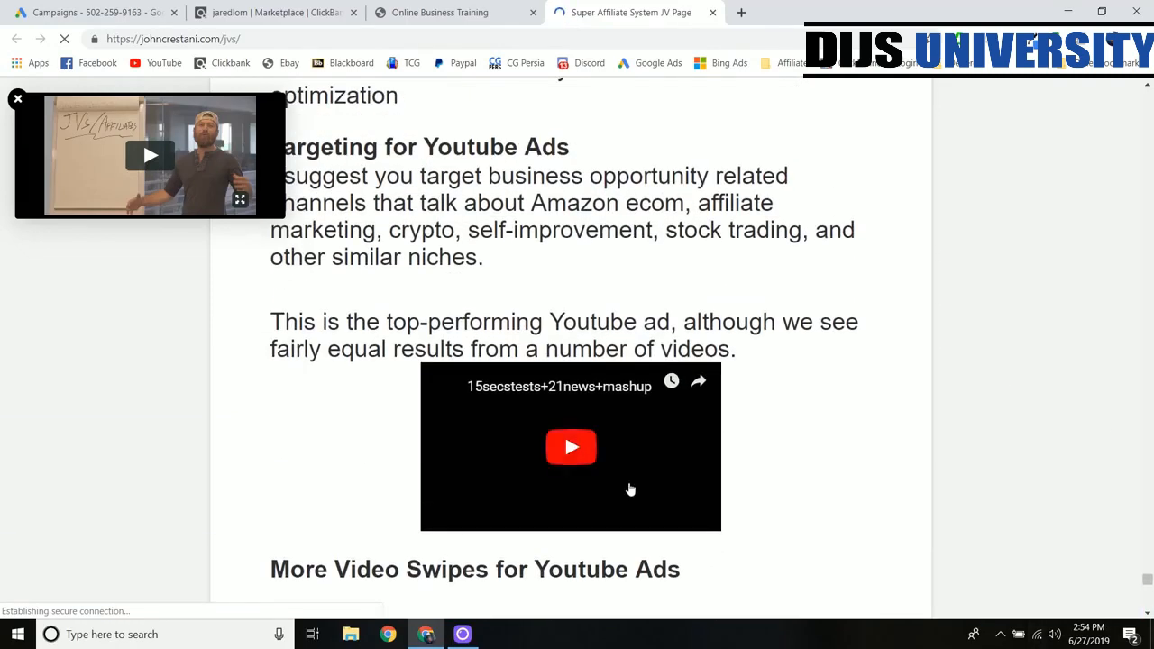
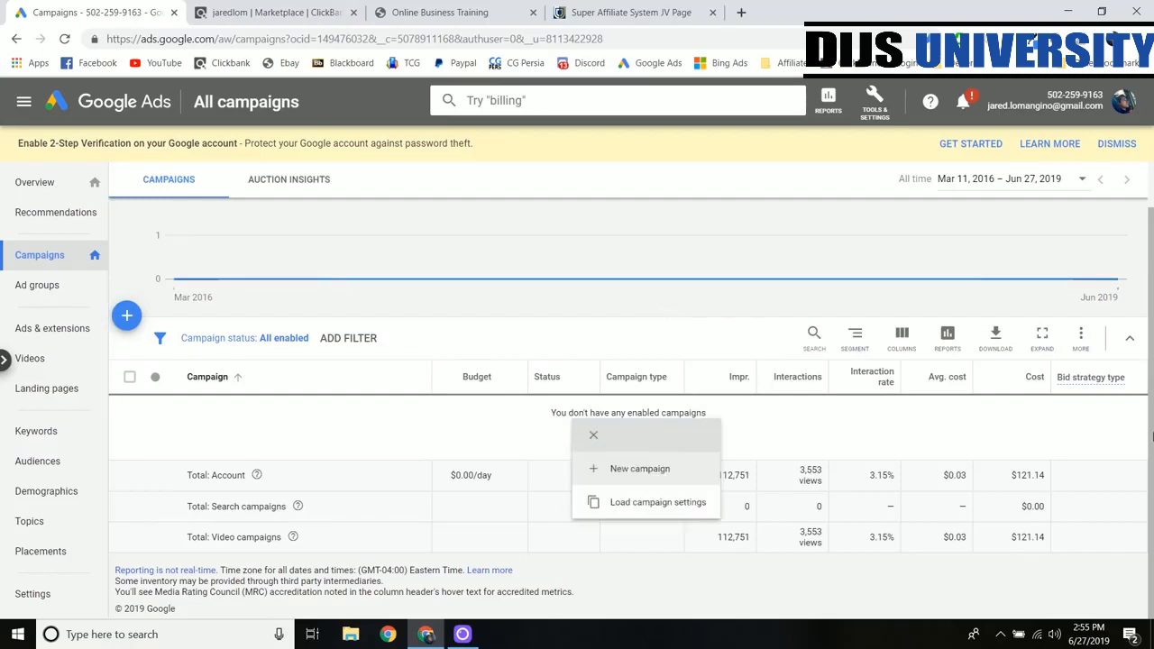
In Google Ads, start a new Video campaign without a goal's guidance, using the Custom video campaign subtype
left_click(651, 477)
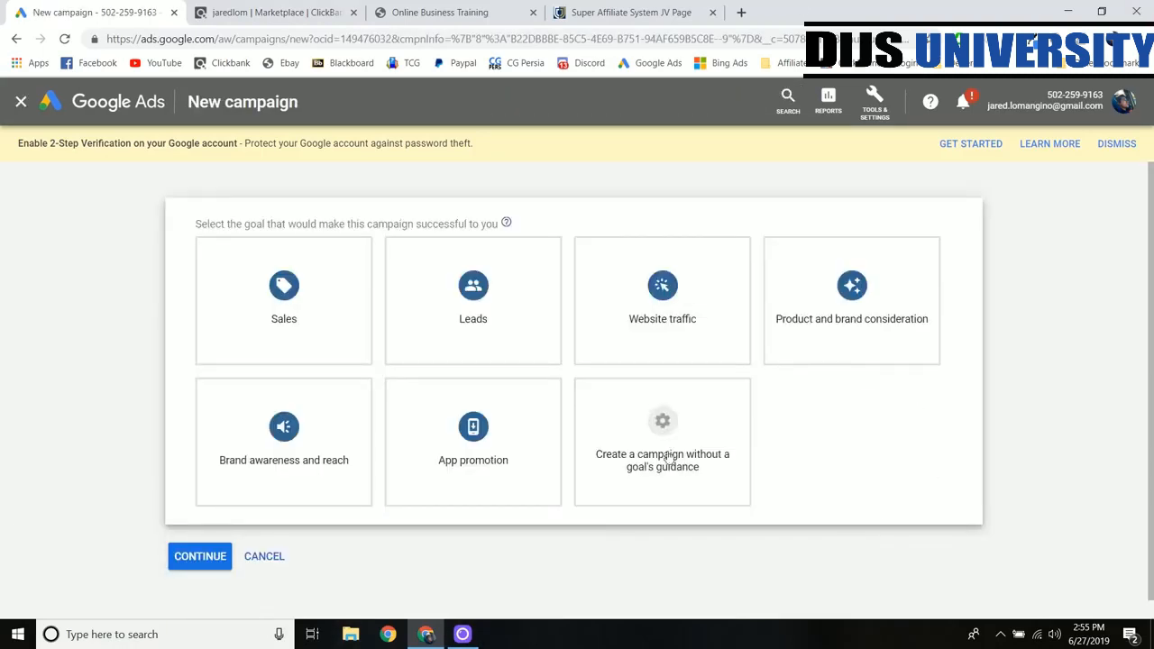
left_click(640, 480)
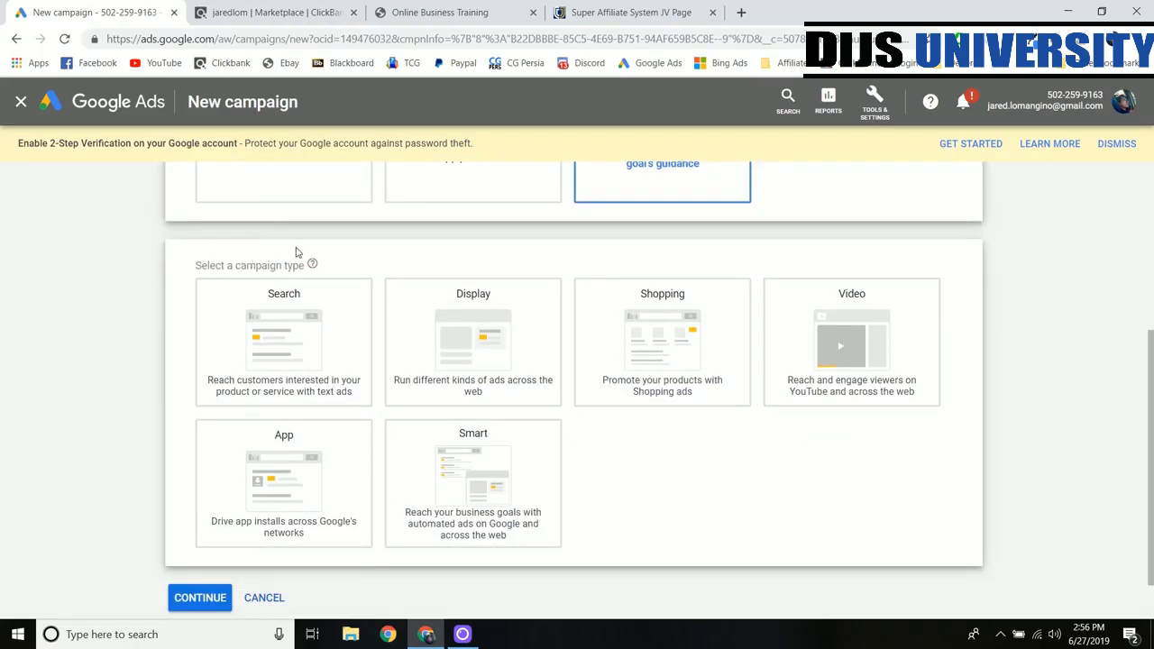
left_click(879, 322)
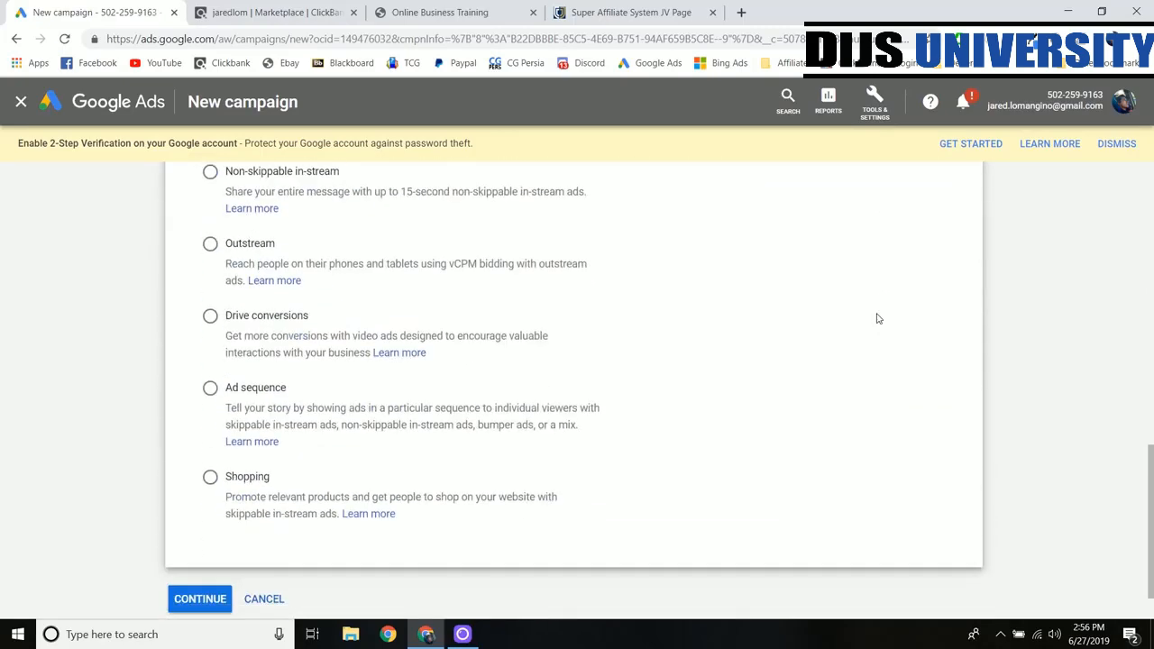
scroll(1008, 379, "up", 3)
scroll(159, 193, "down", 1)
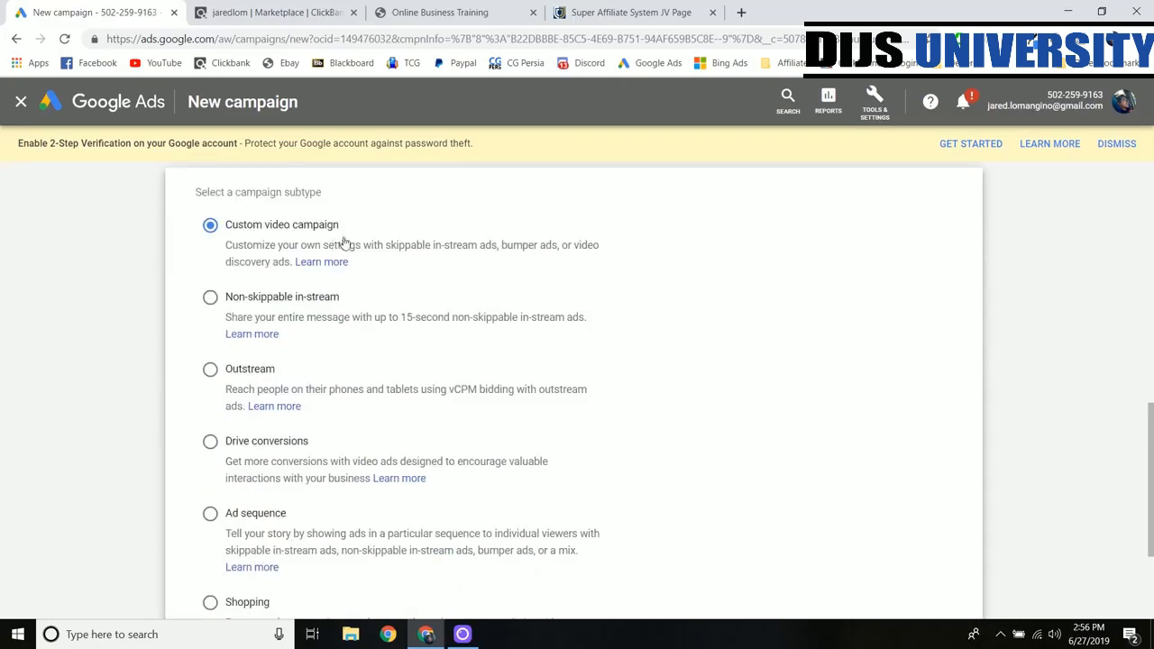
scroll(496, 268, "down", 2)
left_click(180, 541)
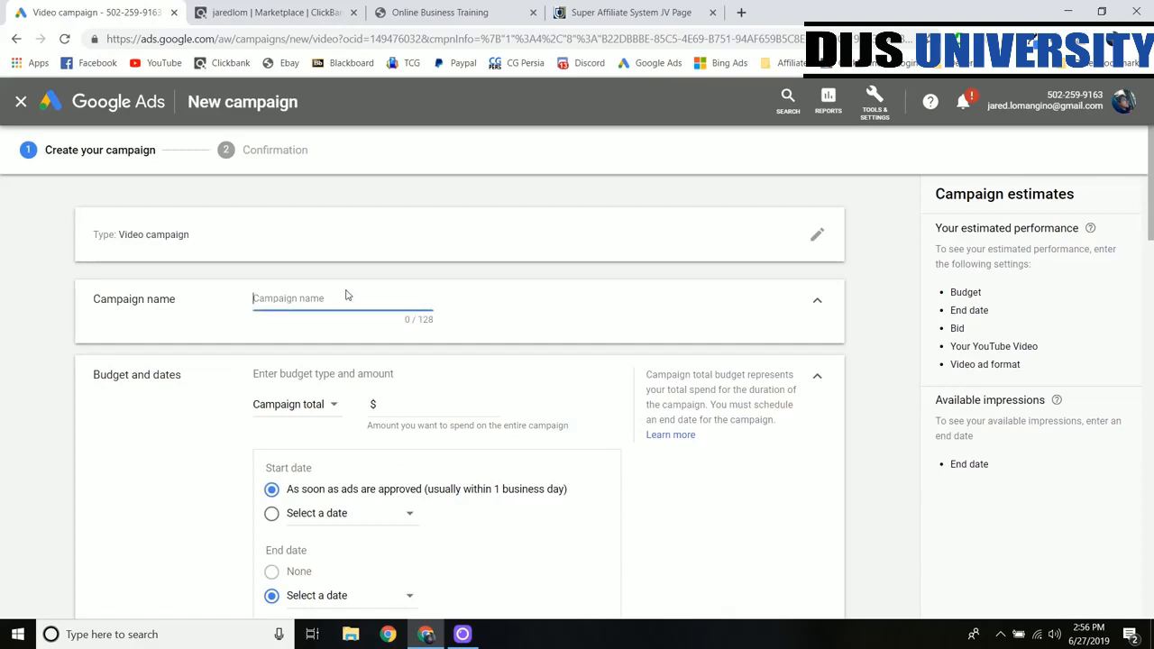
Name the campaign "Affiliate System" and set a daily budget of $50
type("Affiliate System")
scroll(346, 295, "down", 1)
left_click(296, 310)
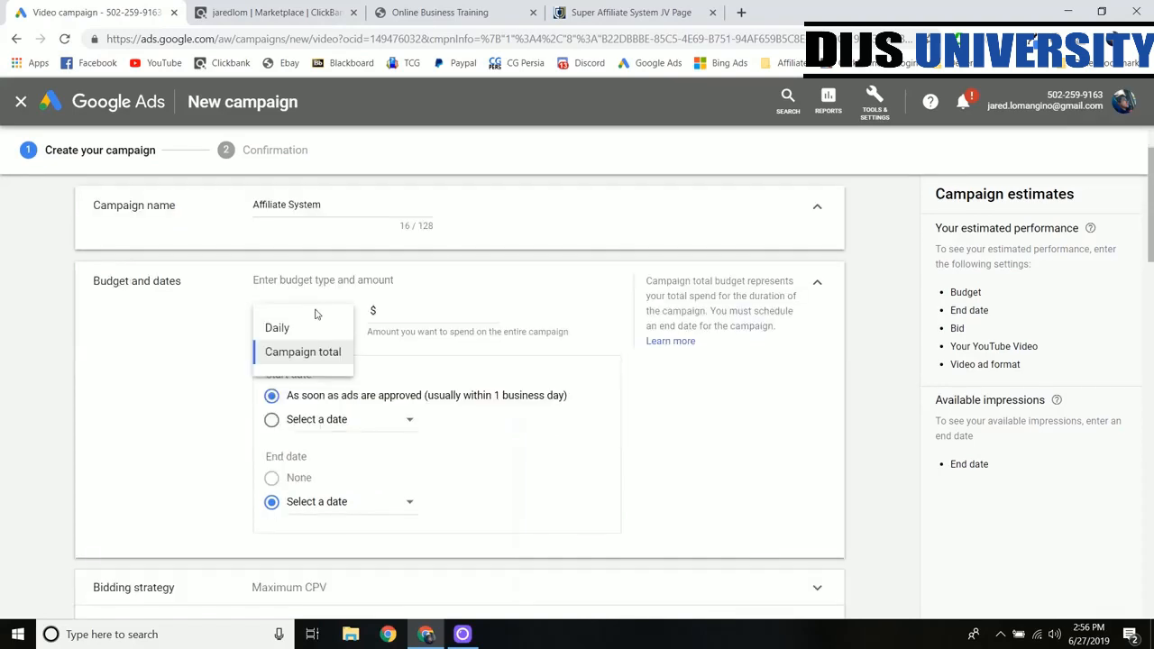
left_click(287, 329)
left_click(400, 309)
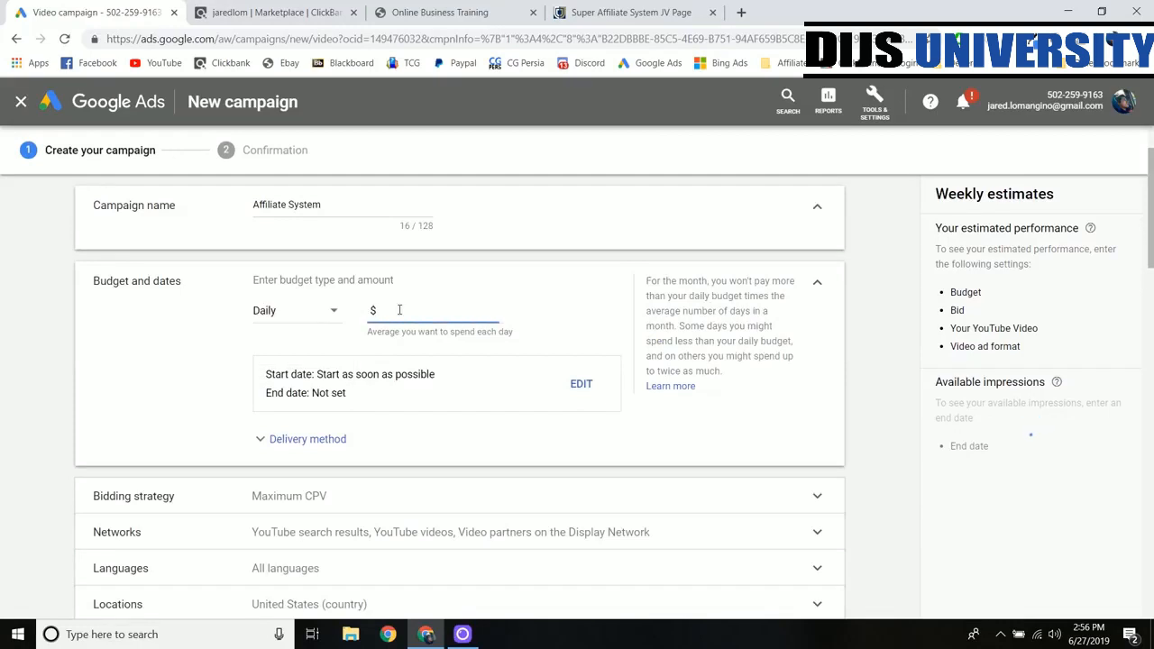
type("50")
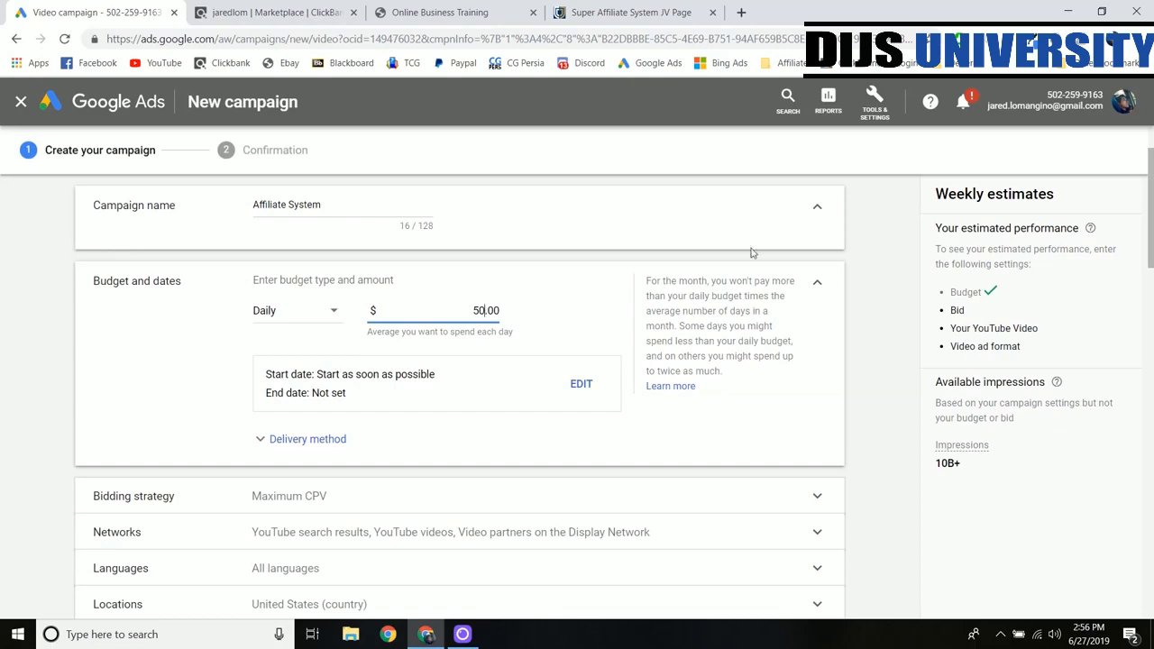
Limit the campaign's networks to YouTube videos by excluding YouTube search results and Display Network video partners
scroll(820, 313, "down", 2)
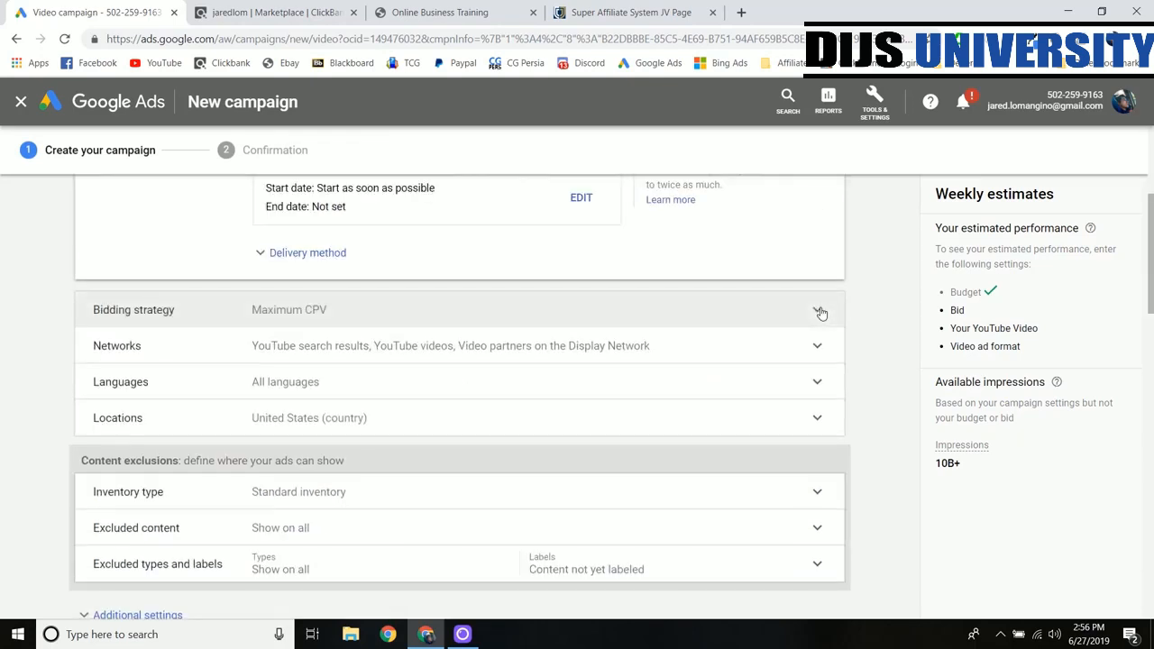
left_click(297, 348)
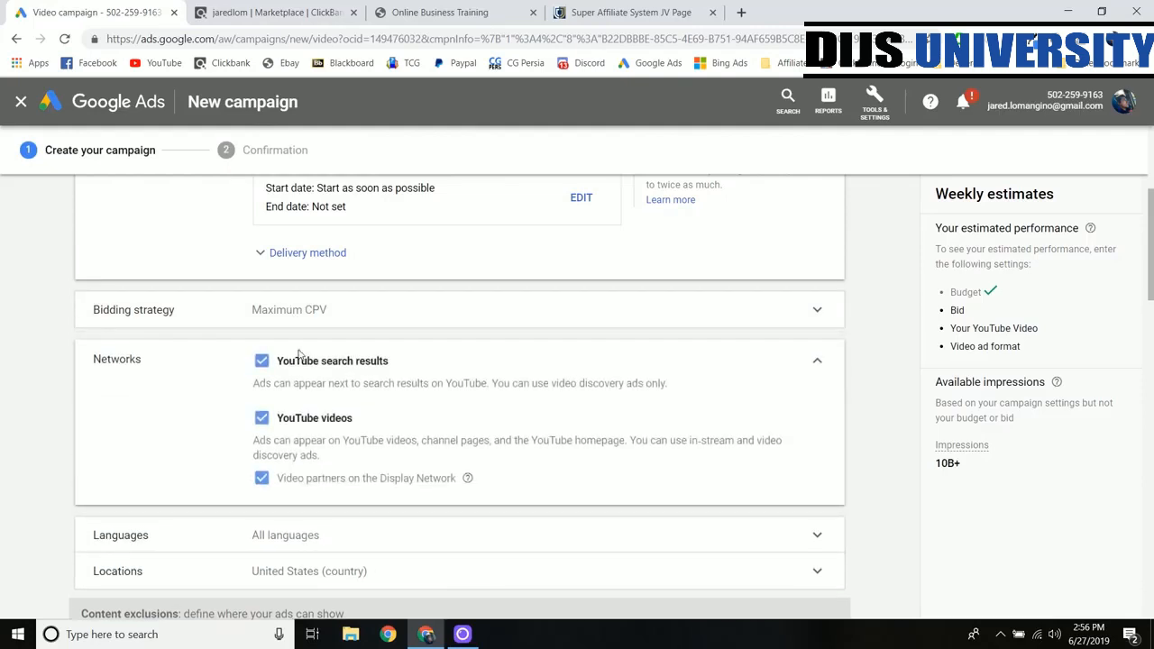
left_click(302, 364)
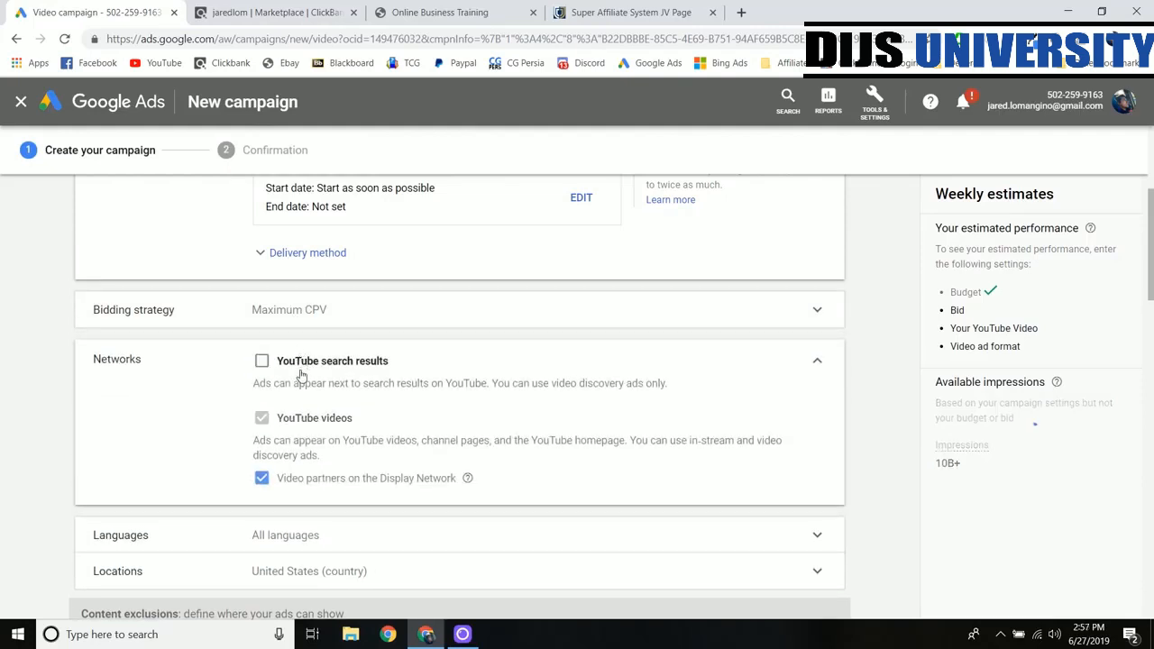
left_click(262, 481)
left_click(818, 363)
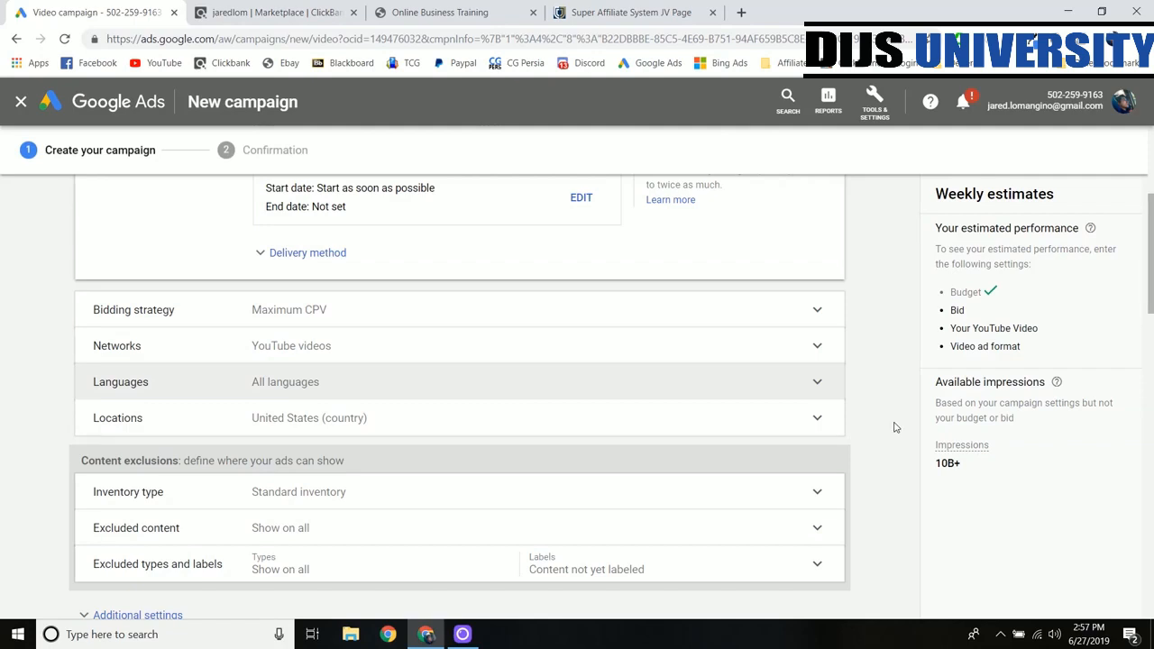
Name the ad group "Affiliate Ad"
scroll(896, 427, "down", 2)
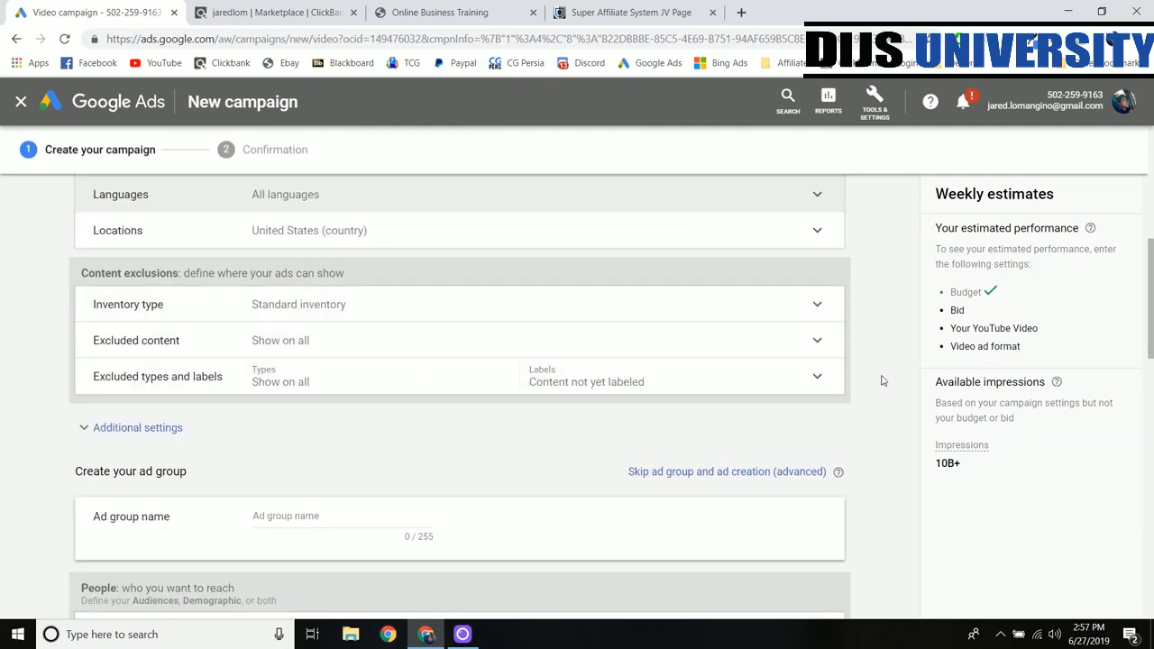
scroll(883, 380, "down", 1)
scroll(279, 450, "down", 1)
left_click(293, 343)
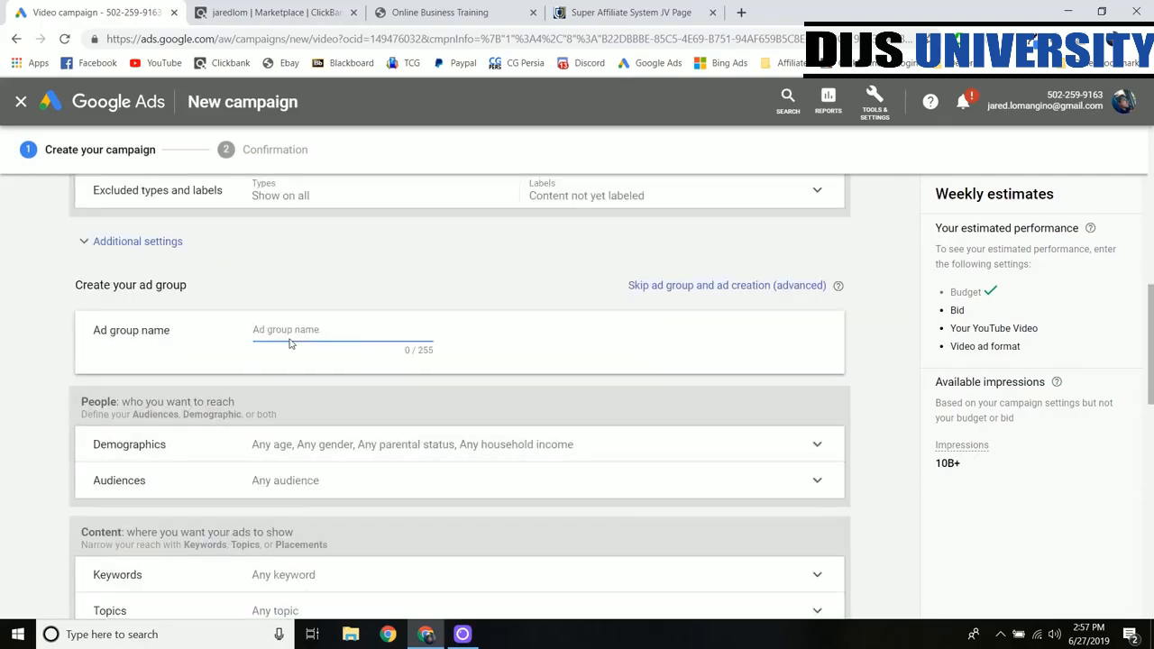
type("Affiliate Ad")
Exclude the 18 - 24 age group from the ad group's demographic targeting
scroll(288, 339, "down", 1)
left_click(395, 362)
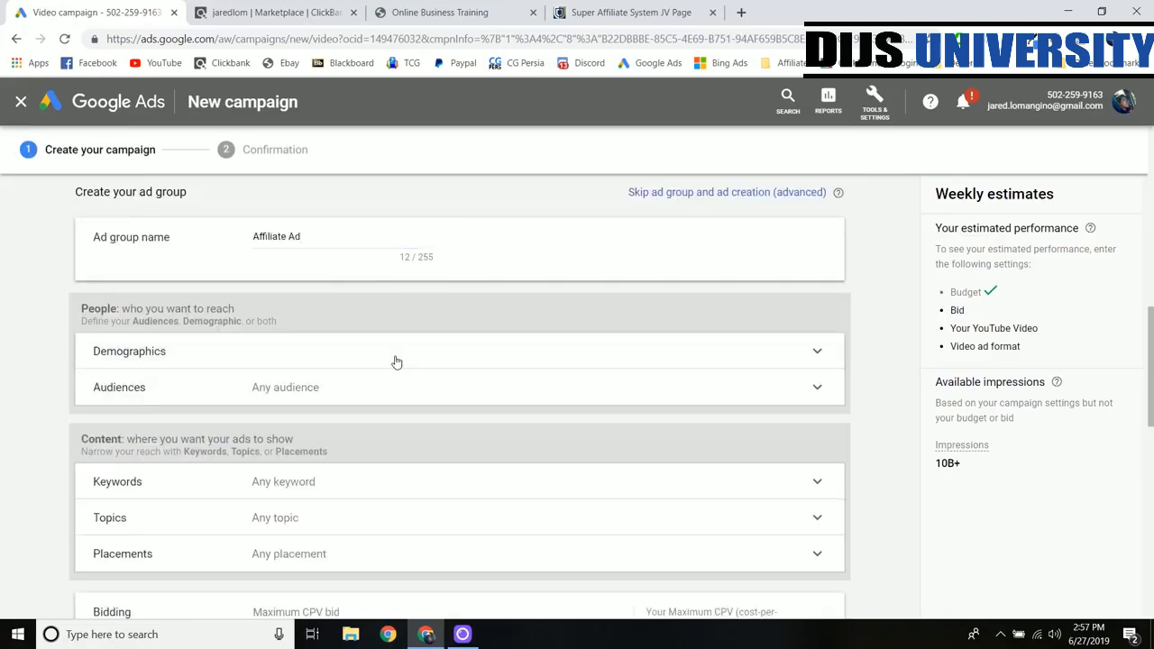
scroll(387, 362, "down", 1)
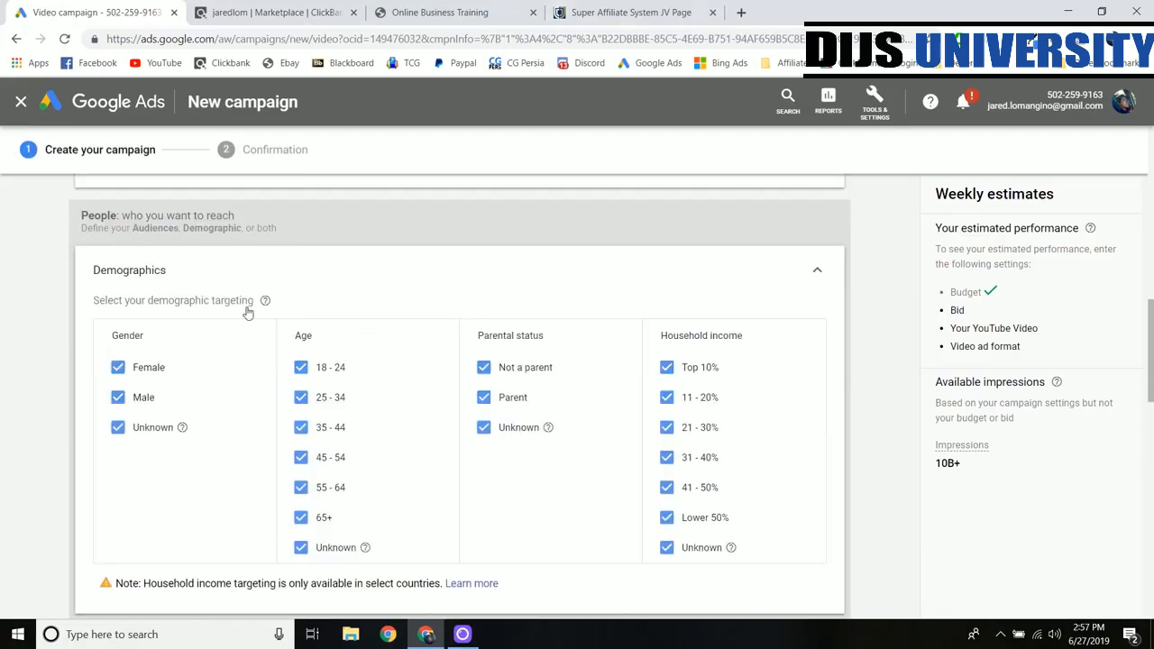
left_click(327, 366)
left_click(826, 272)
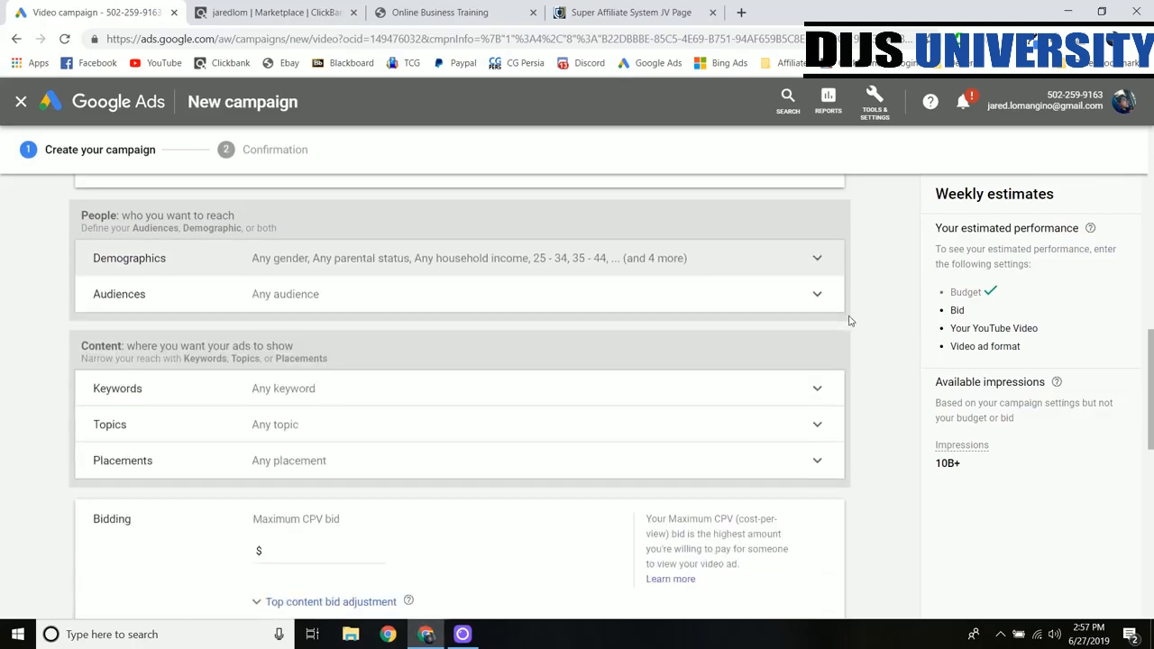
Review the ad group's audience and keyword targeting options and the planning tools available for keyword research
left_click(369, 308)
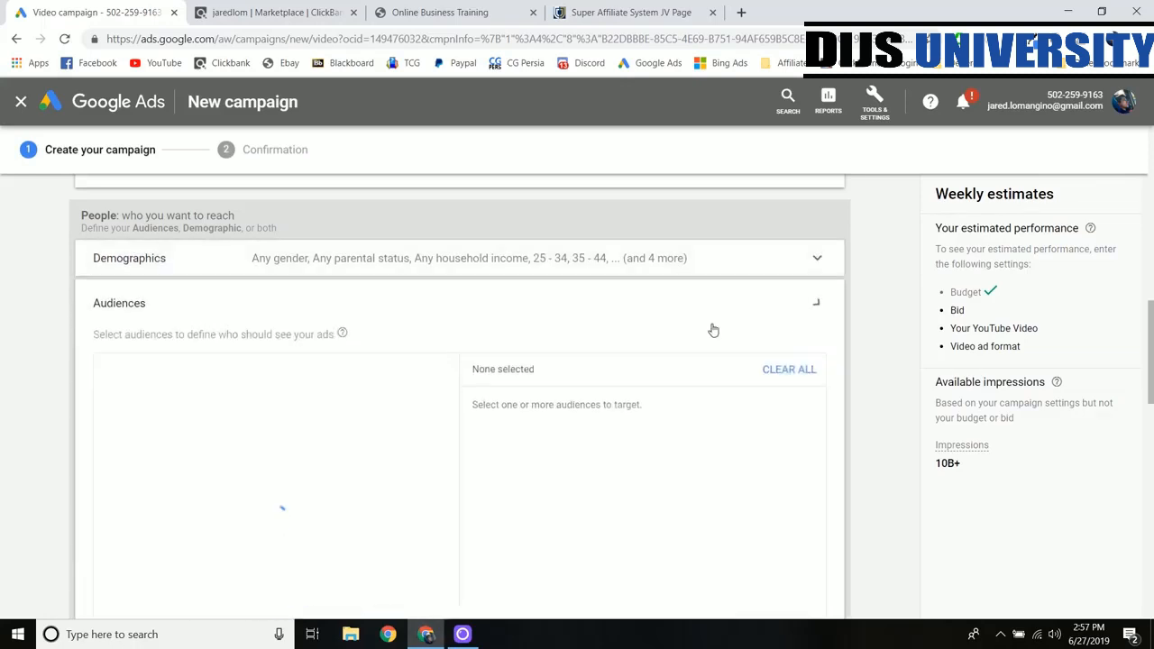
left_click(815, 309)
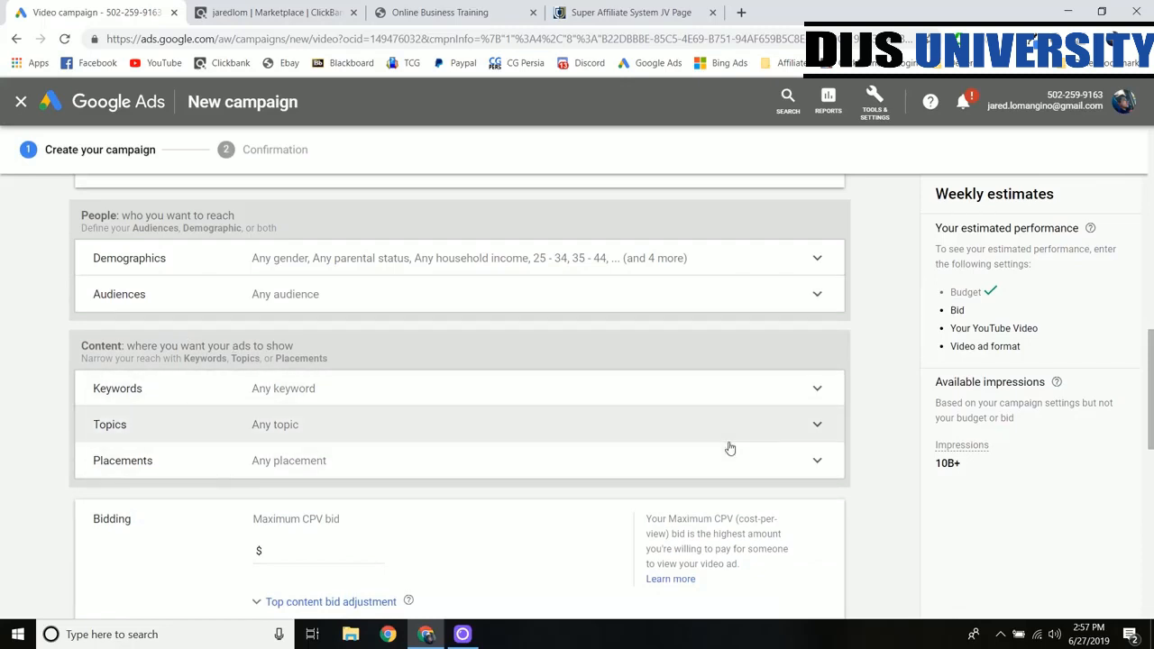
left_click(270, 403)
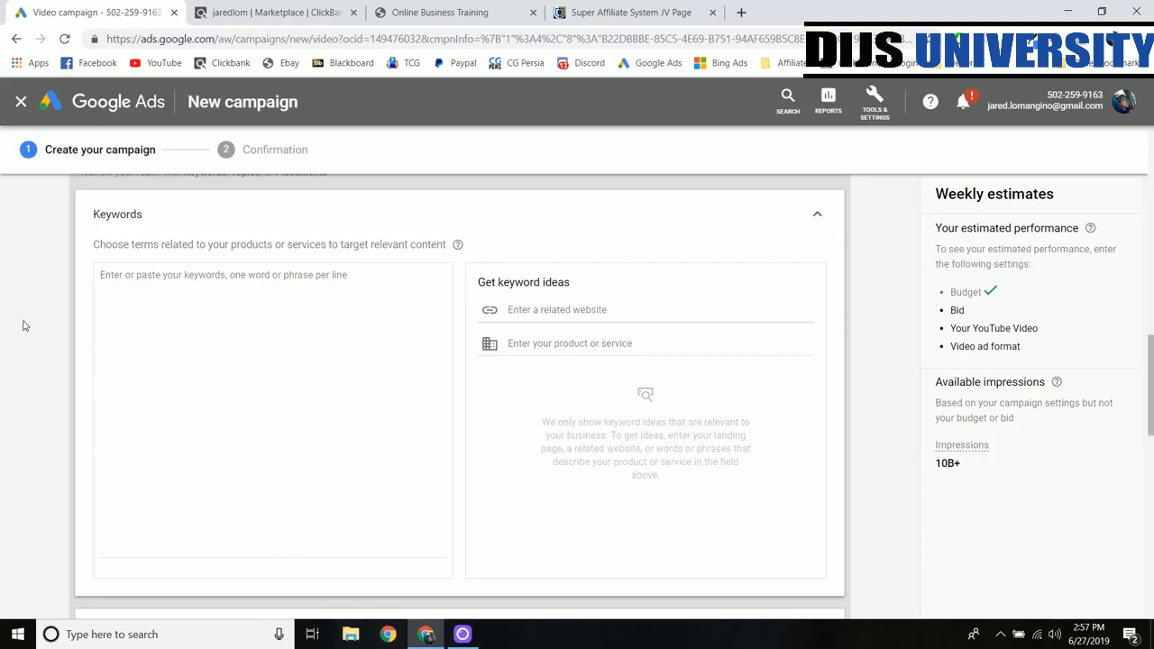
left_click(875, 104)
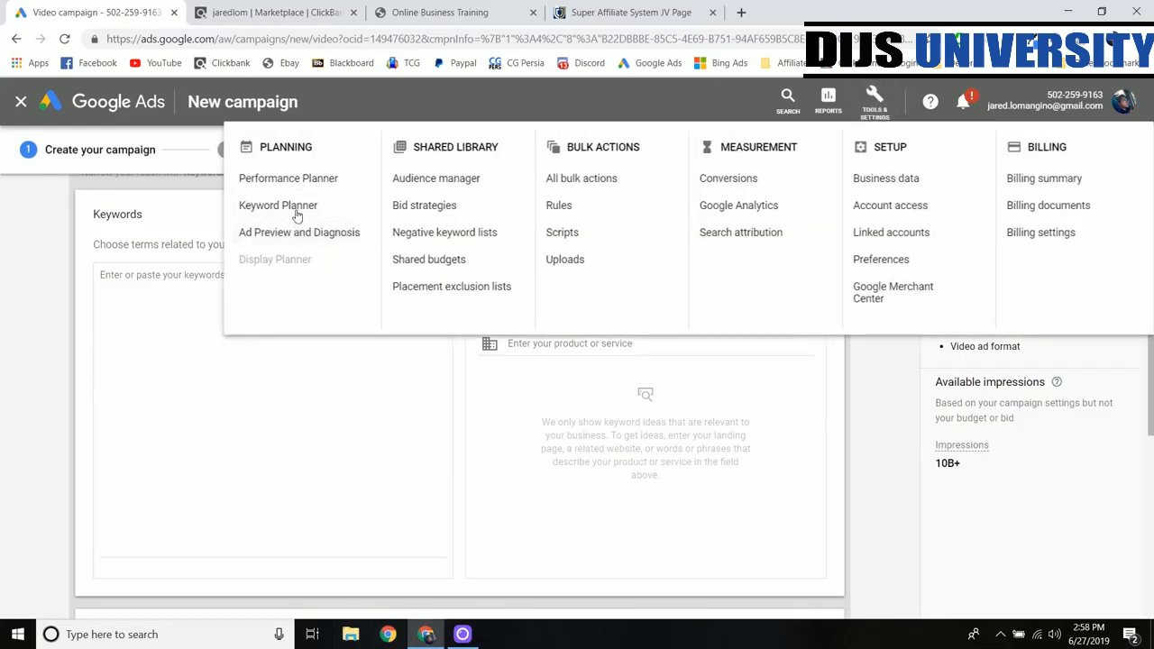
left_click(329, 393)
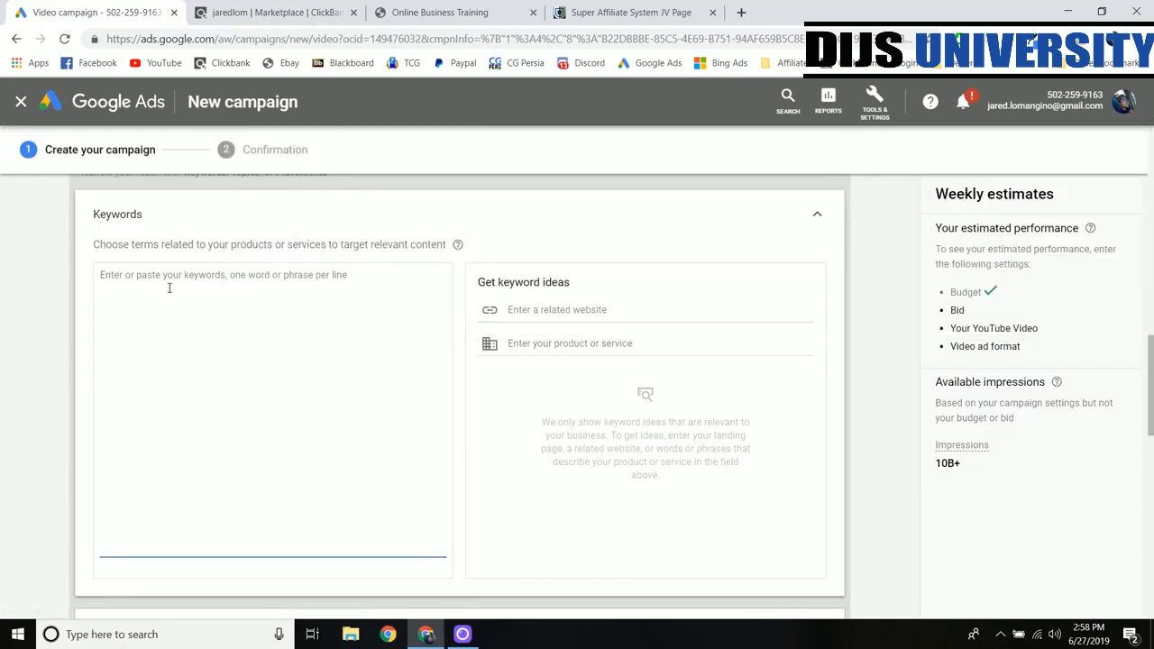
Check the YouTube ad targeting advice on the Super Affiliate System JV page, then return to the campaign setup
left_click(603, 12)
scroll(578, 309, "up", 2)
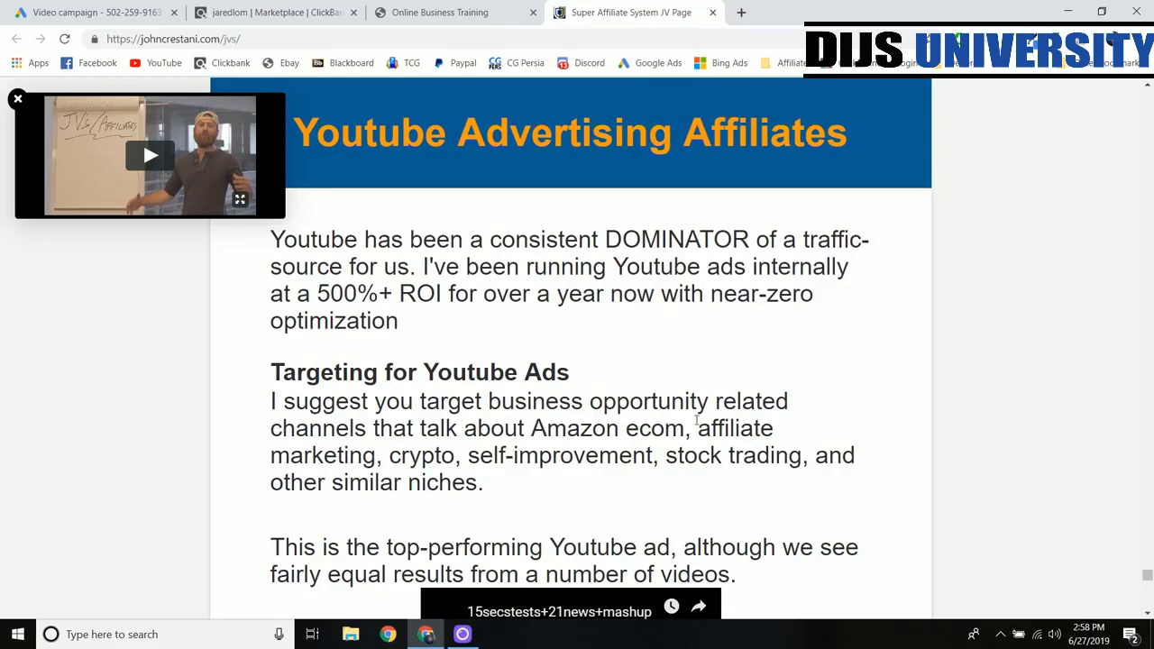
left_click(97, 13)
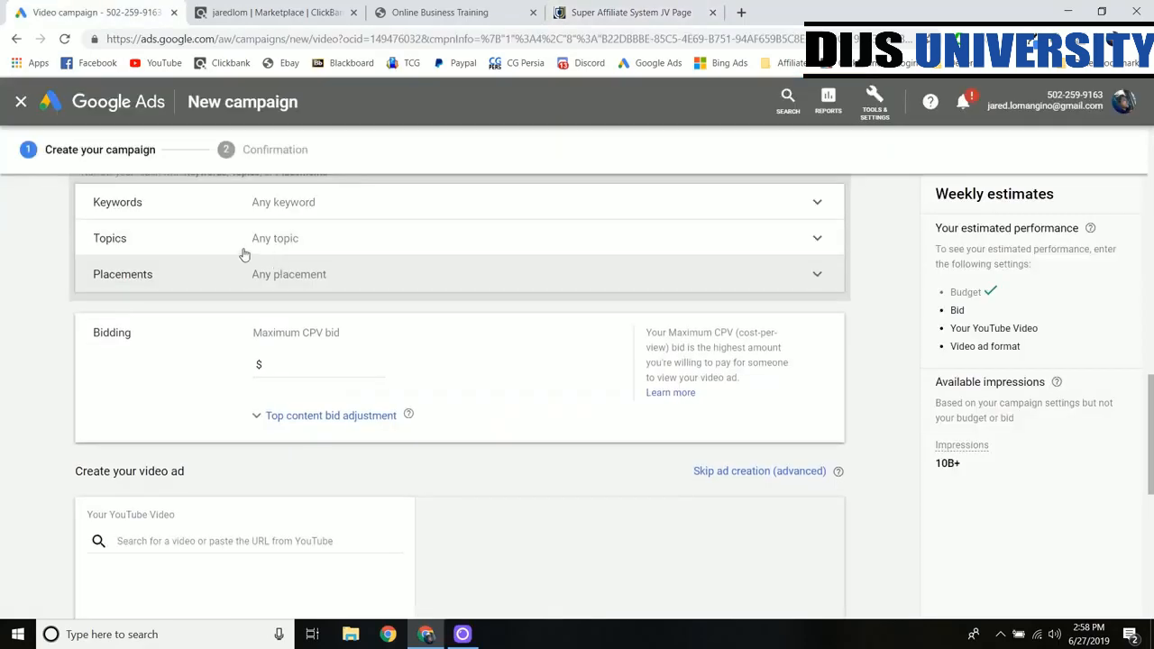
Search the placements for "tai lopez" and target the Tai Lopez YouTube channel
left_click(175, 281)
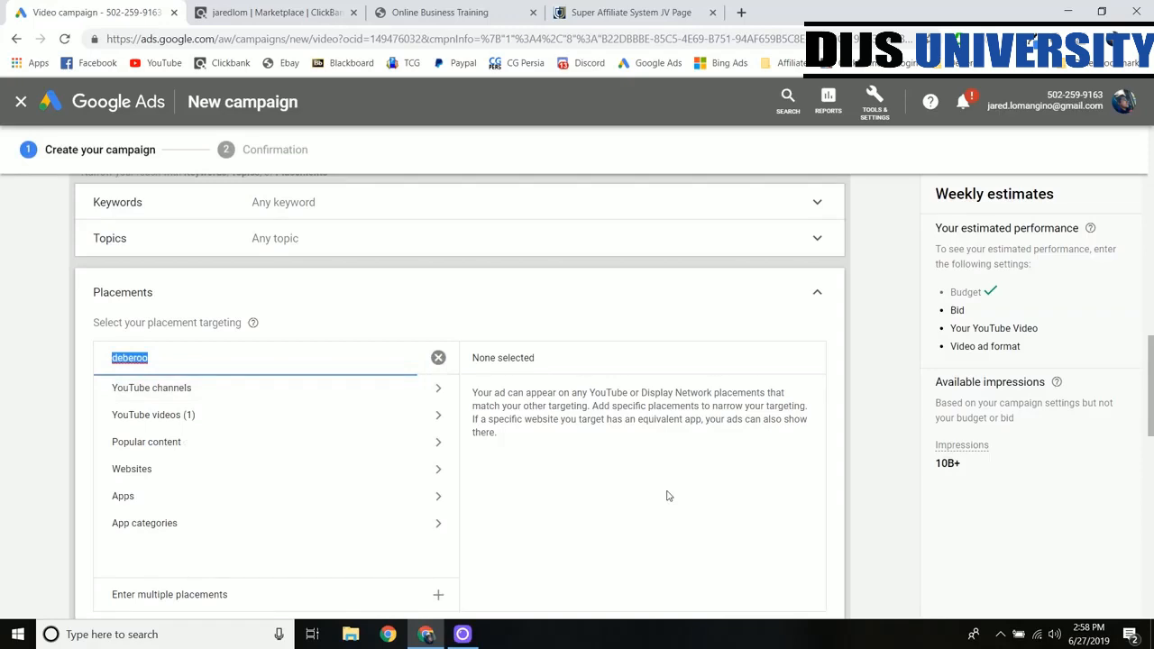
type("tai lopez")
left_click(241, 392)
left_click(257, 435)
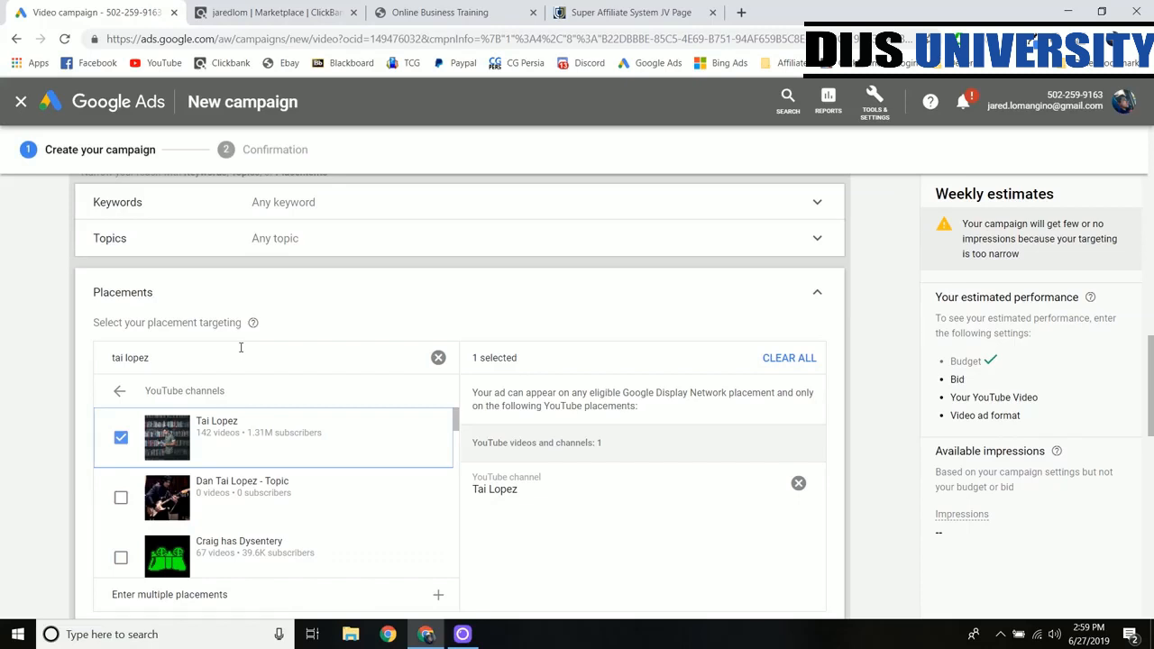
scroll(239, 346, "up", 2)
scroll(52, 324, "down", 1)
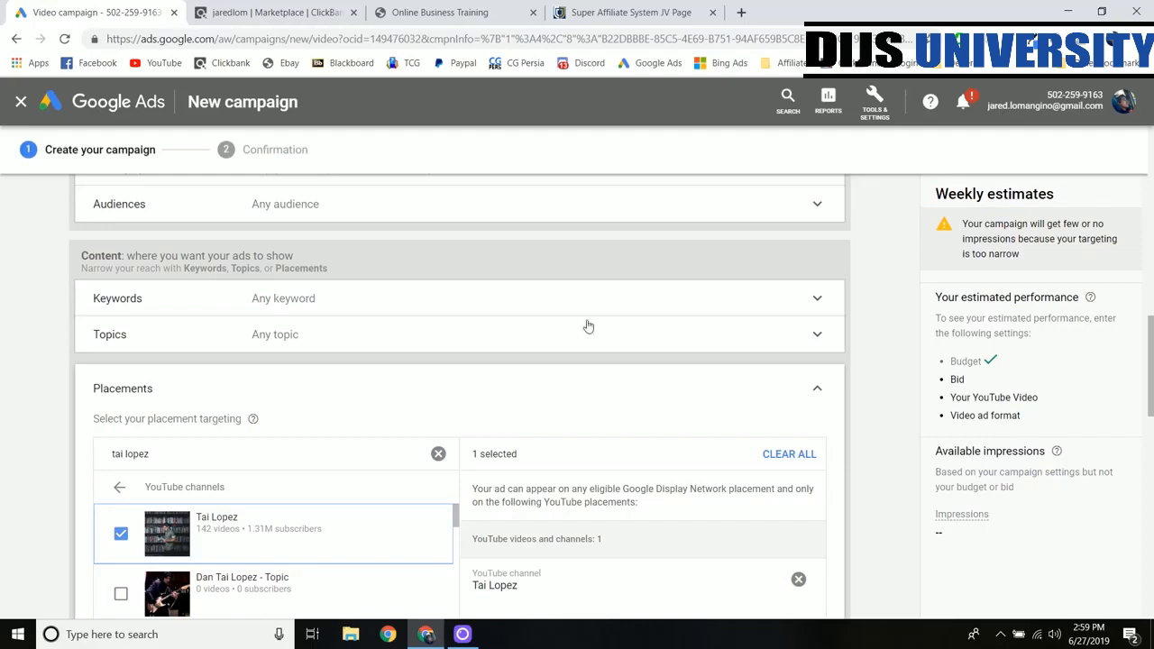
left_click(584, 388)
scroll(341, 359, "down", 1)
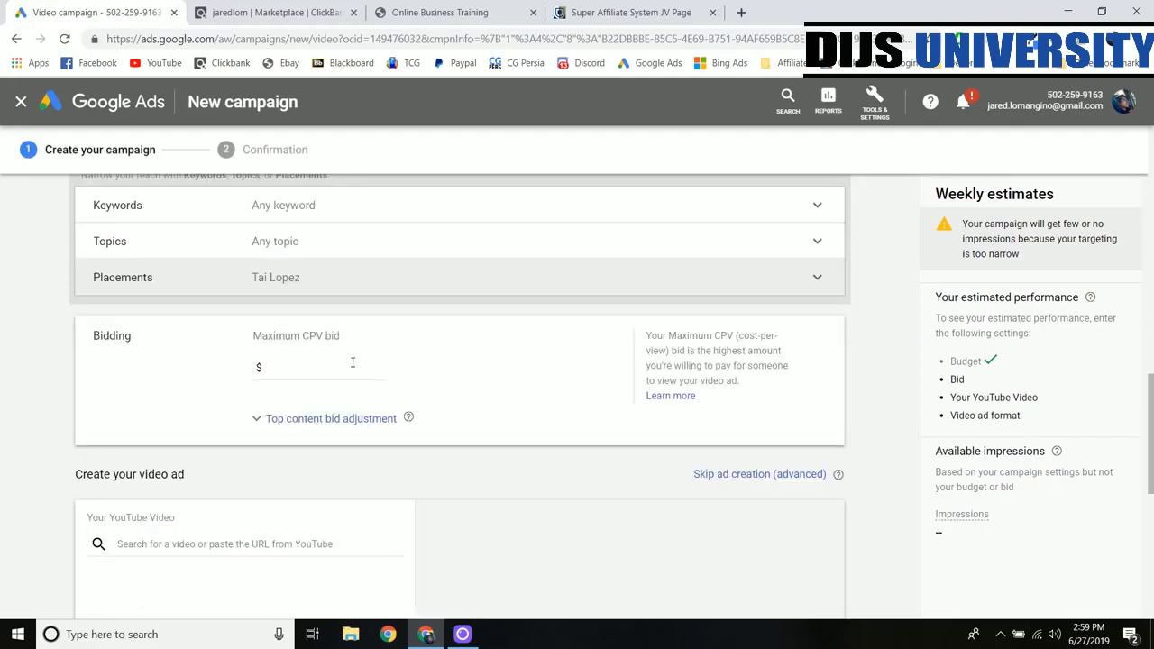
Set the ad group's maximum CPV bid to $0.05
left_click(357, 372)
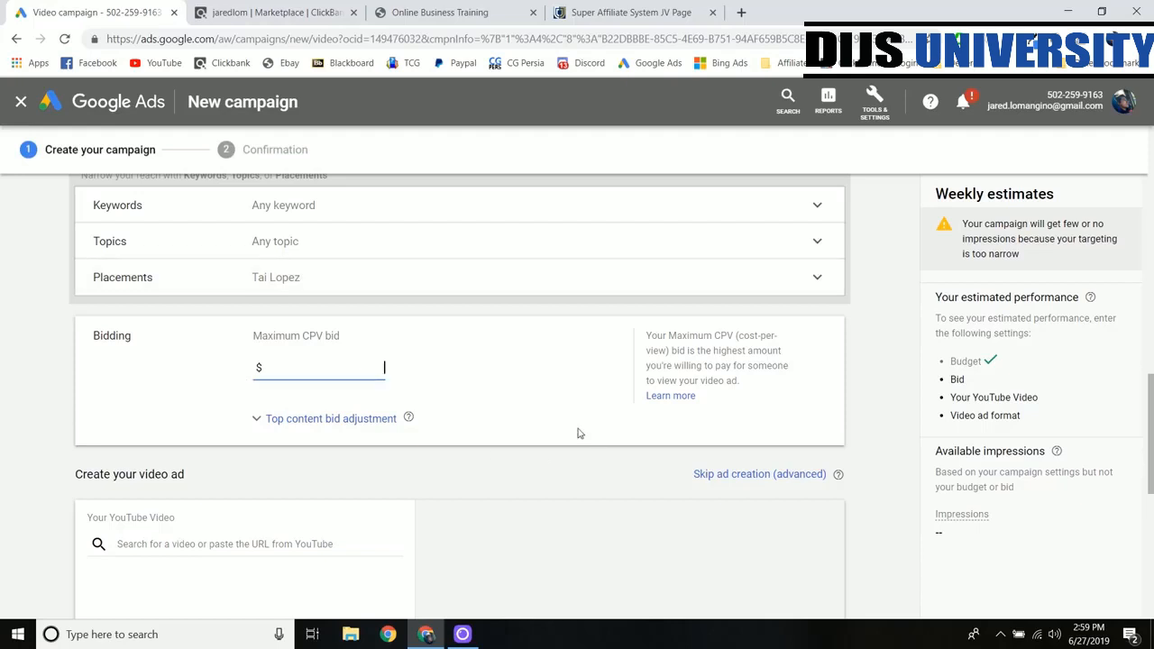
type("0.05")
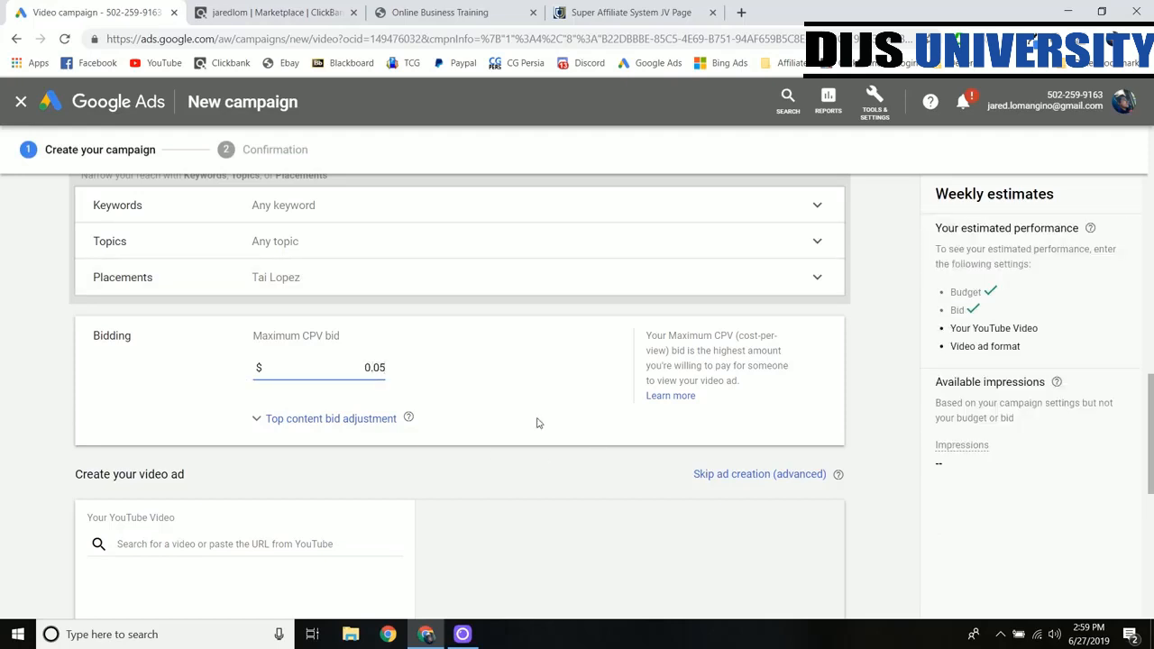
left_click(881, 380)
Look up the top-performing YouTube ad on the Super Affiliate System JV page and return to the video selection for the ad
scroll(88, 301, "down", 2)
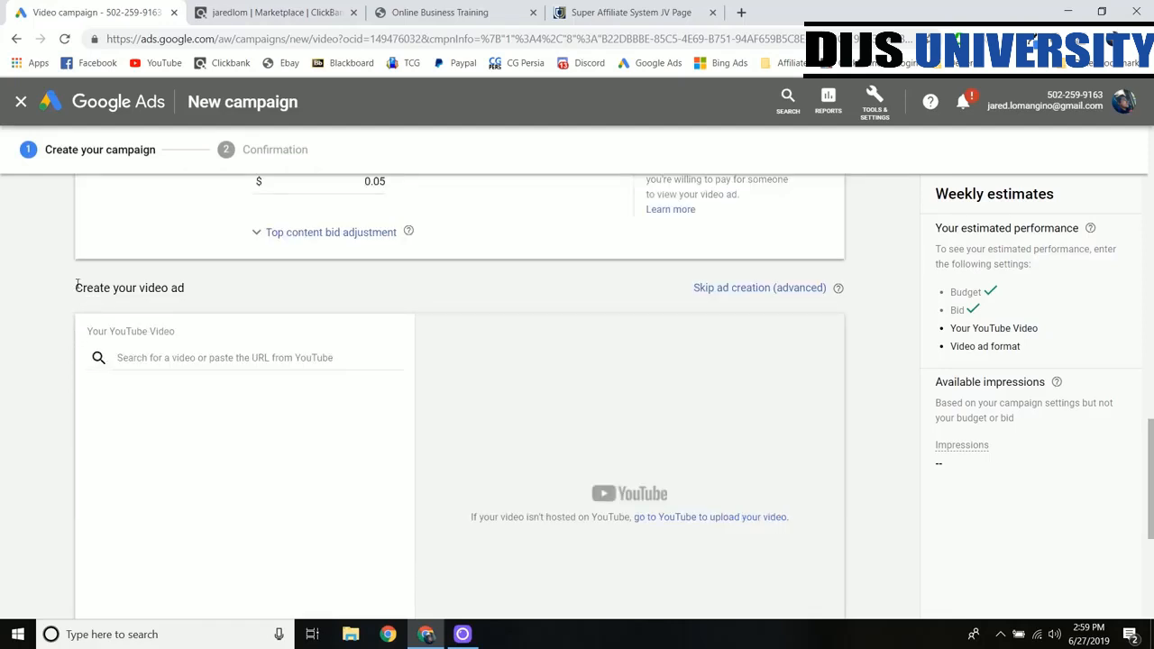
scroll(224, 285, "down", 1)
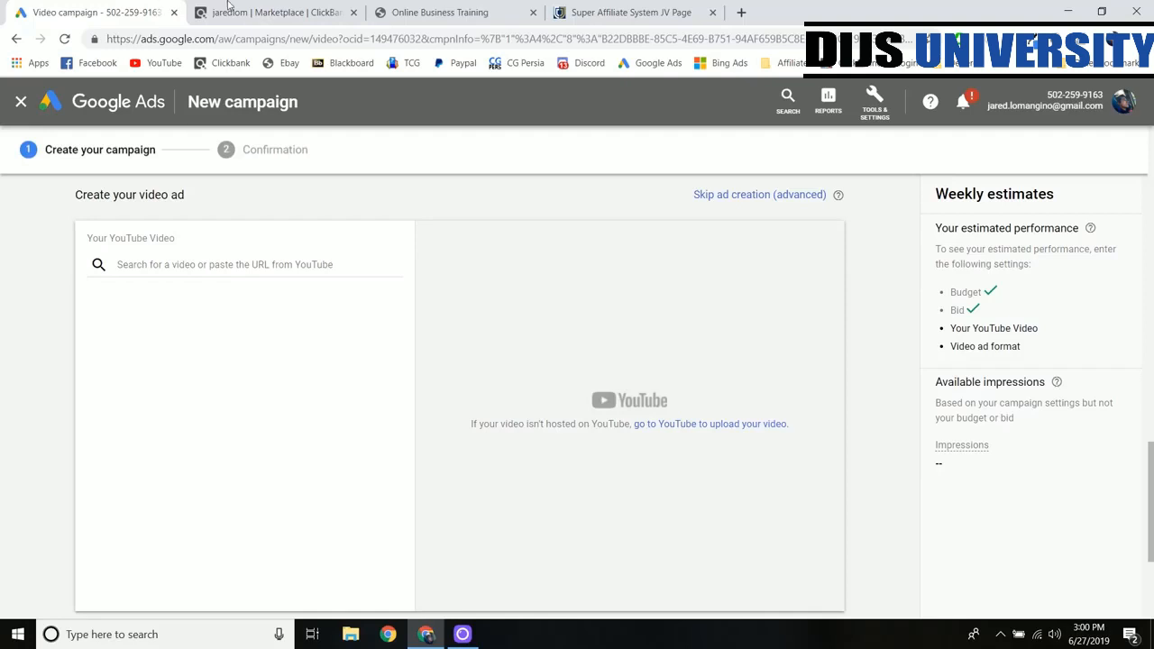
left_click(695, 12)
scroll(523, 342, "down", 3)
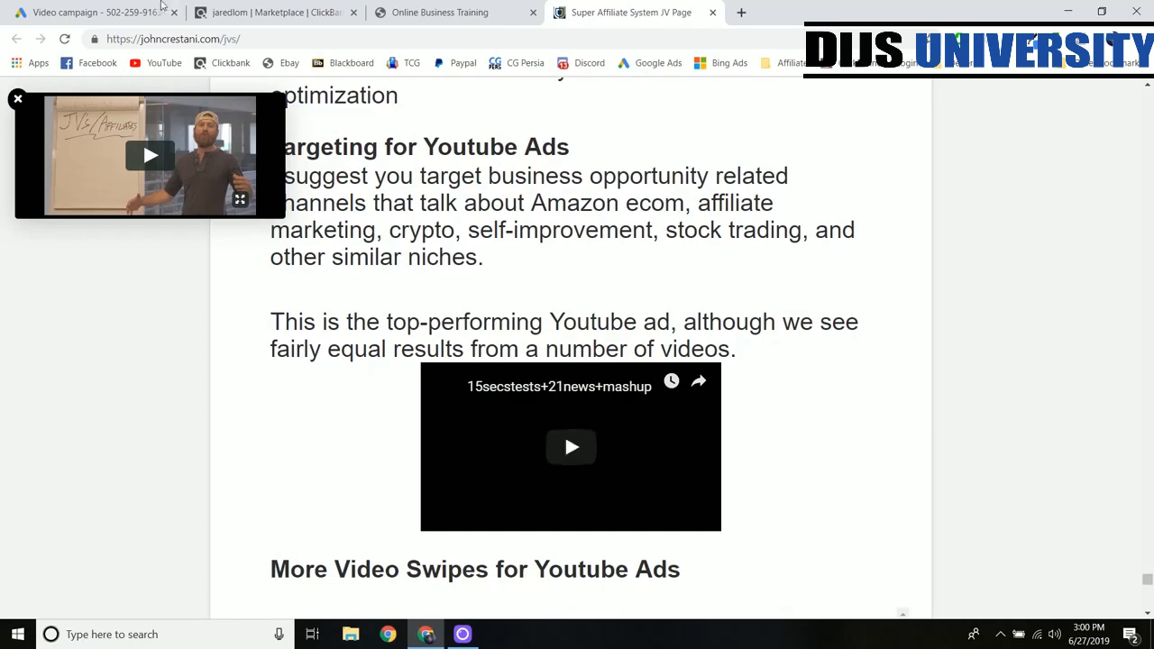
left_click(136, 11)
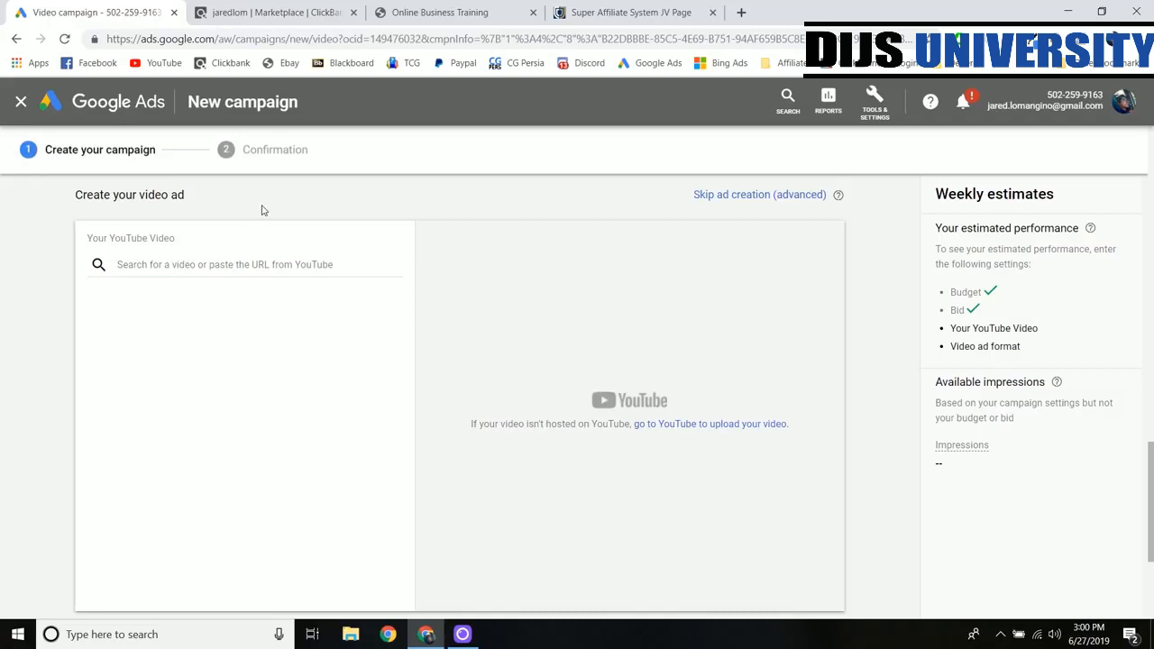
left_click(245, 268)
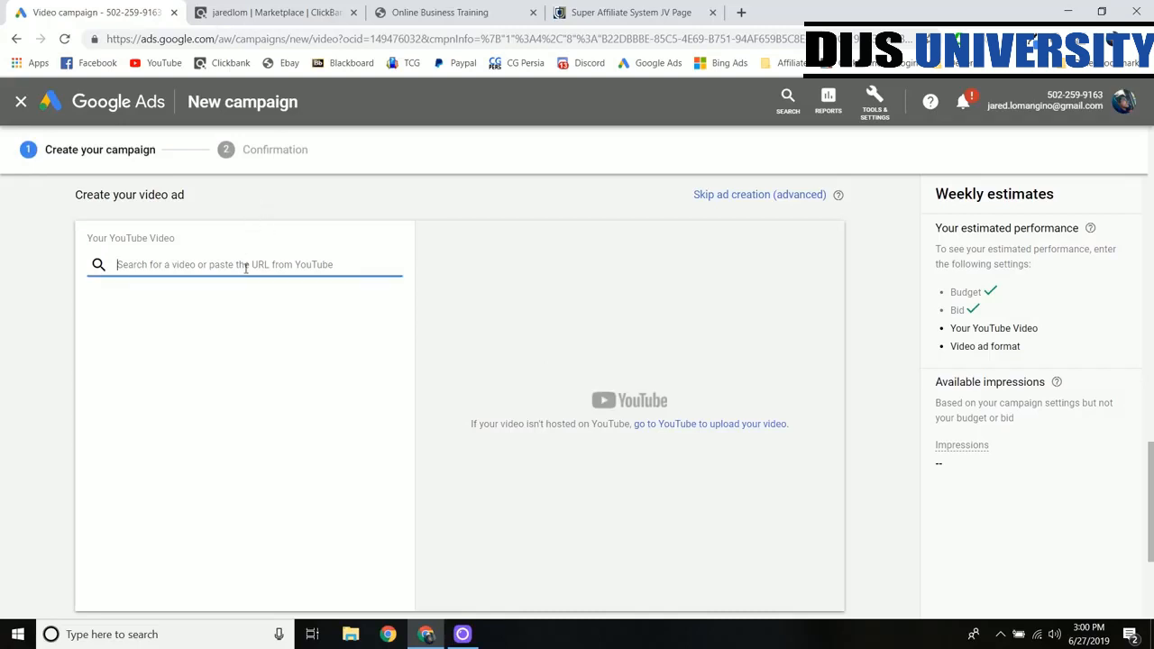
left_click(285, 439)
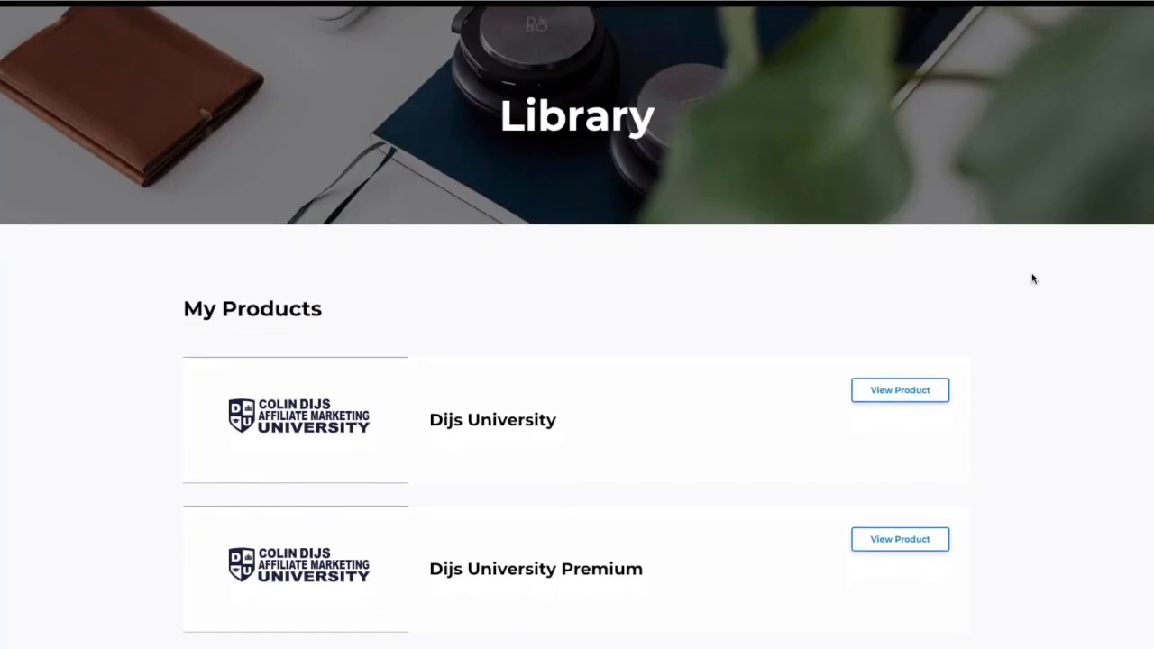
Open the Dijs University Premium product from the library and look over its Intro to CPA Marketing Course
scroll(1033, 279, "down", 1)
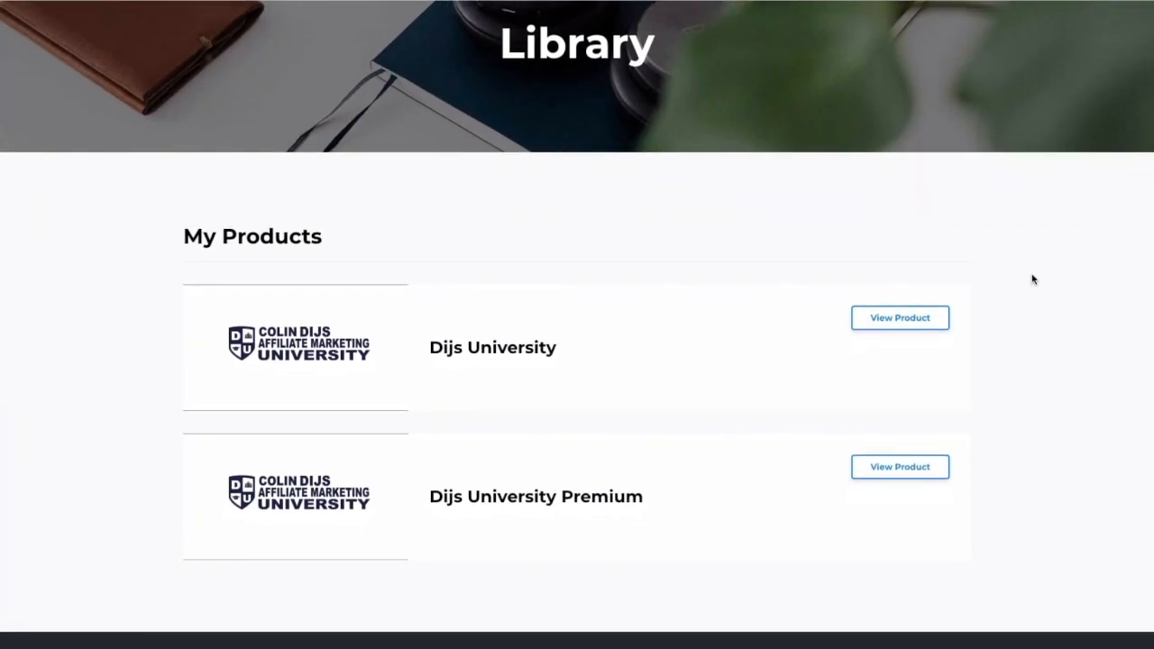
left_click(893, 462)
scroll(997, 280, "down", 2)
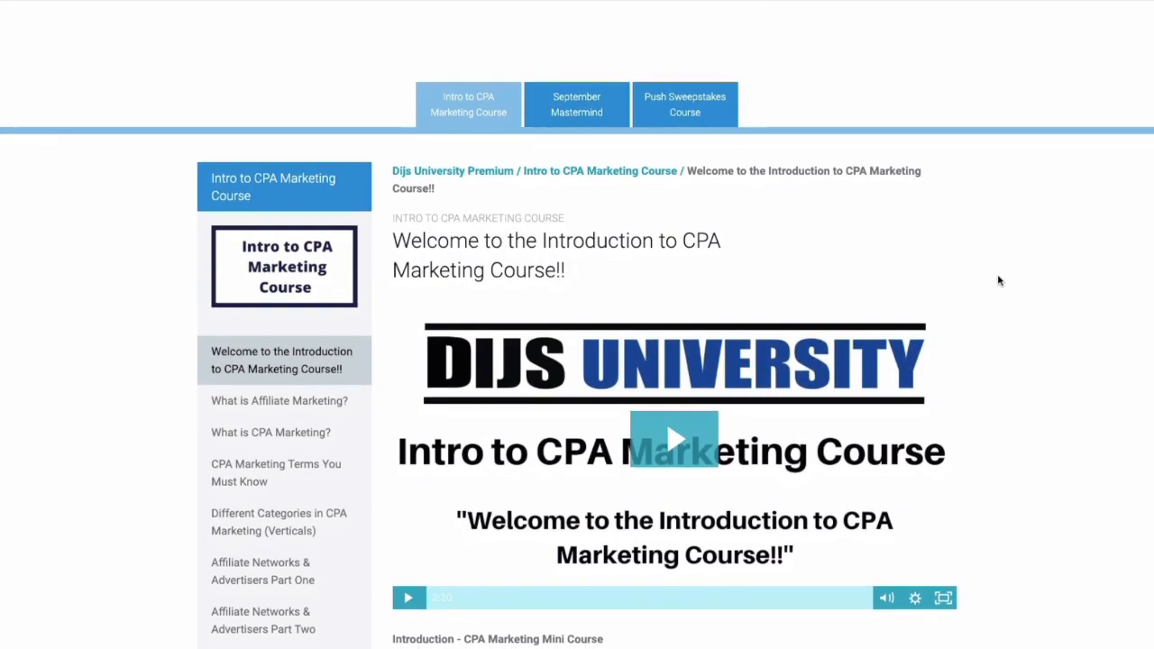
scroll(998, 280, "down", 3)
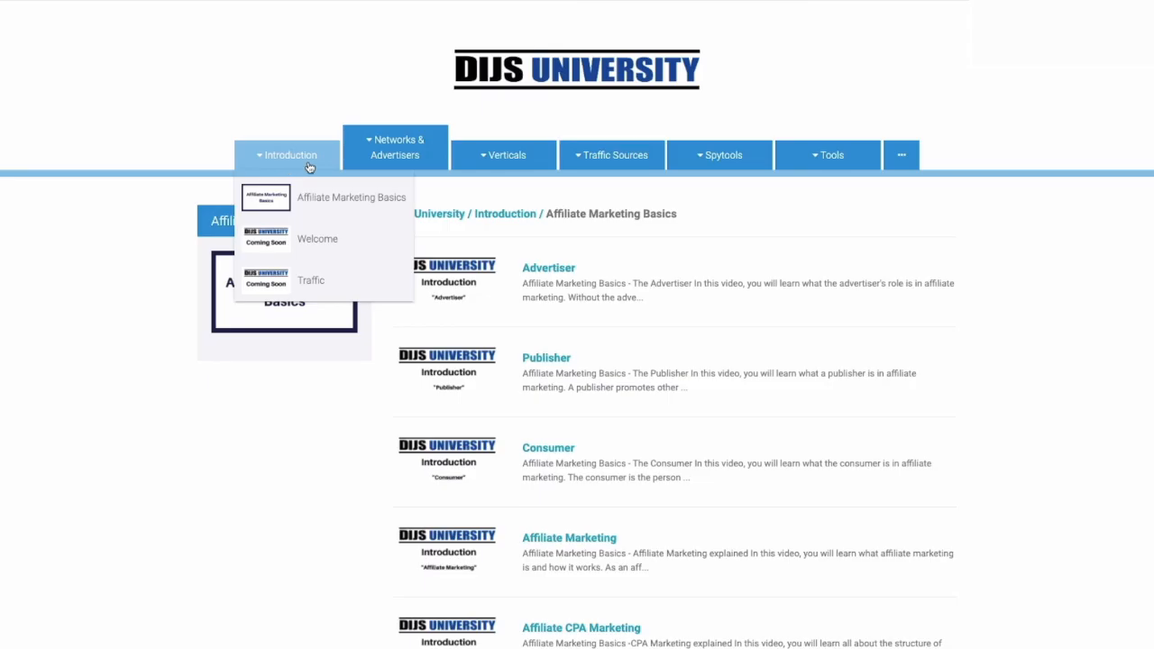
Browse the Dijs University course categories and examine the Facebook and Zeropark lessons under the traffic sources
mouse_move(353, 167)
mouse_move(462, 166)
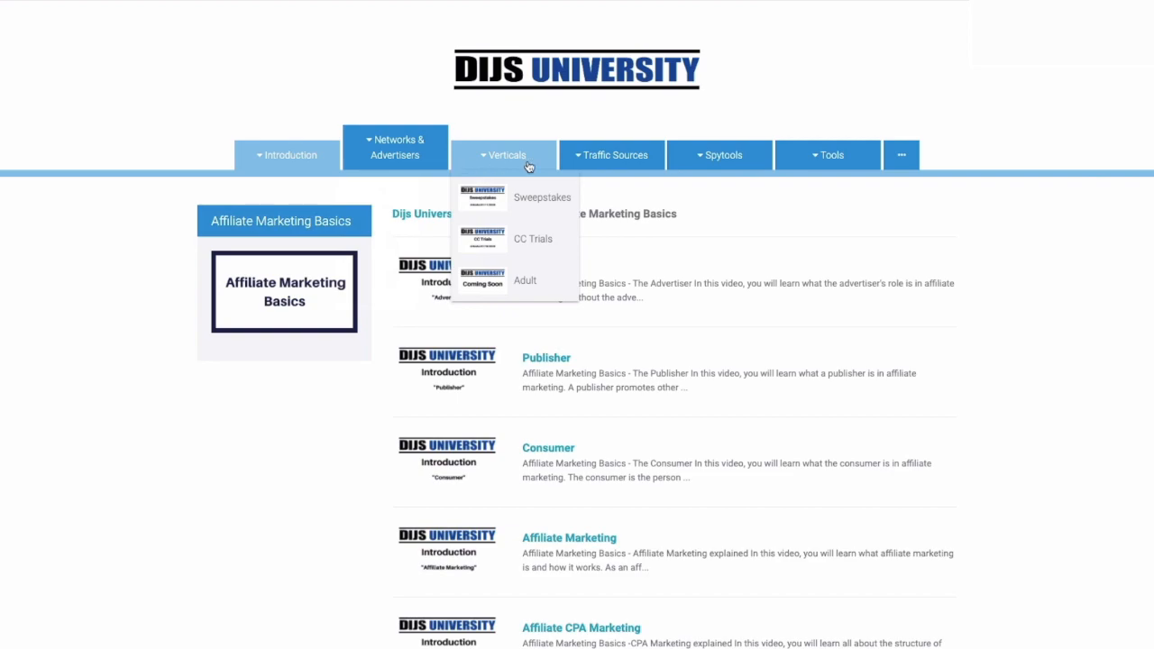
mouse_move(613, 168)
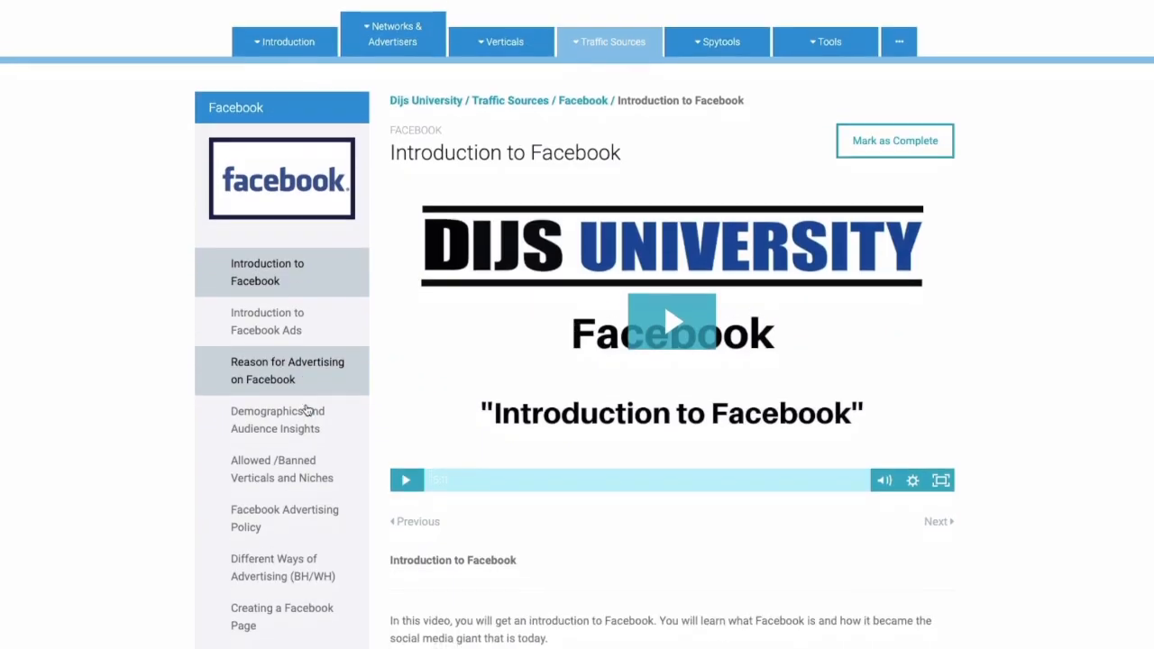
scroll(307, 411, "down", 3)
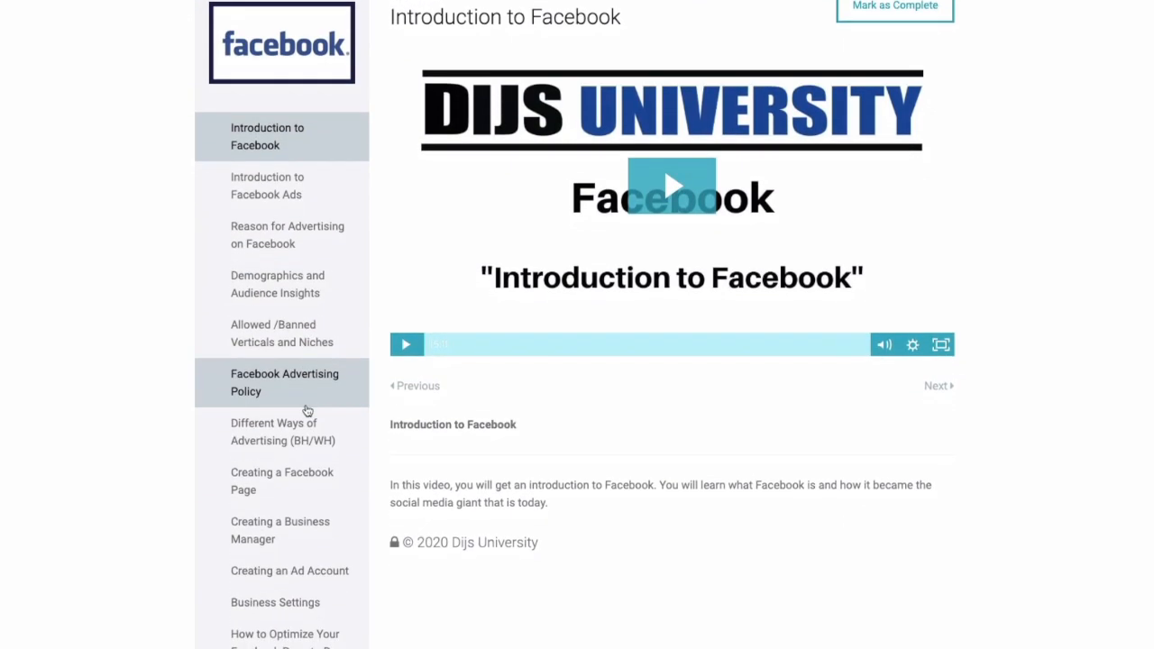
scroll(306, 410, "down", 3)
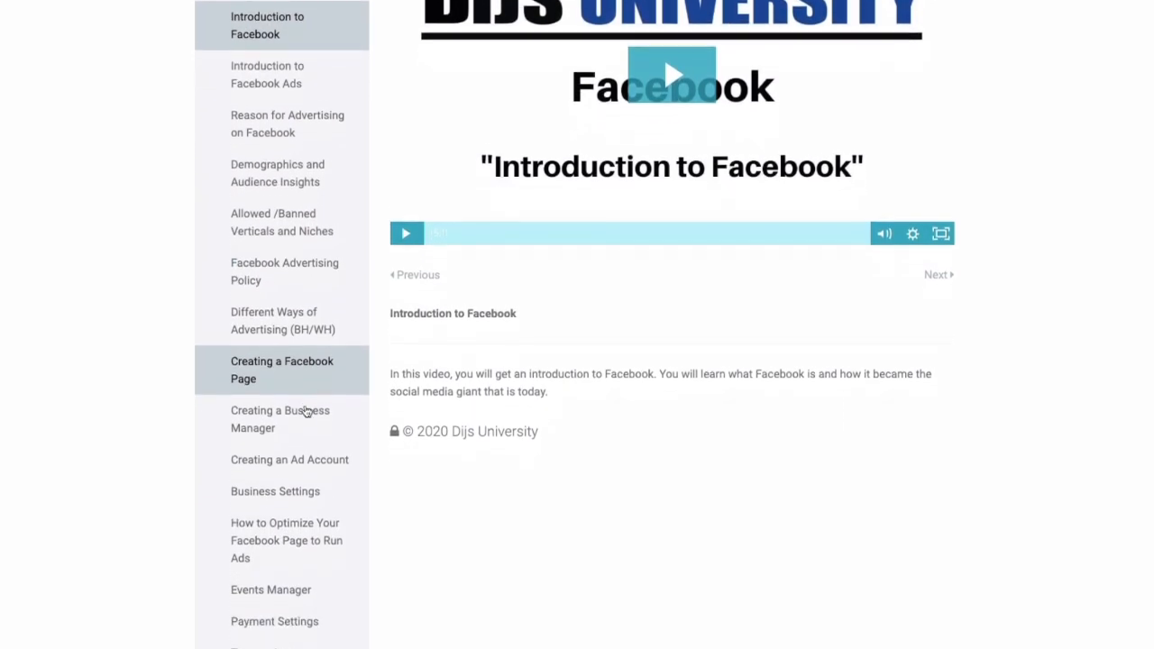
scroll(307, 411, "down", 3)
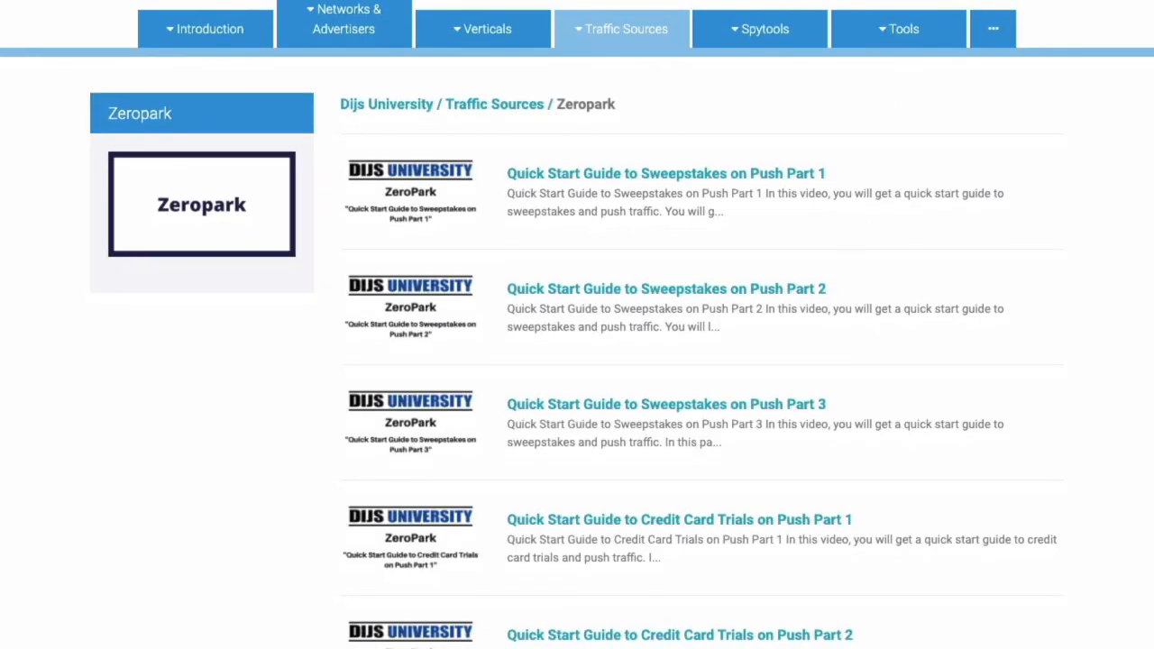
scroll(577, 324, "down", 5)
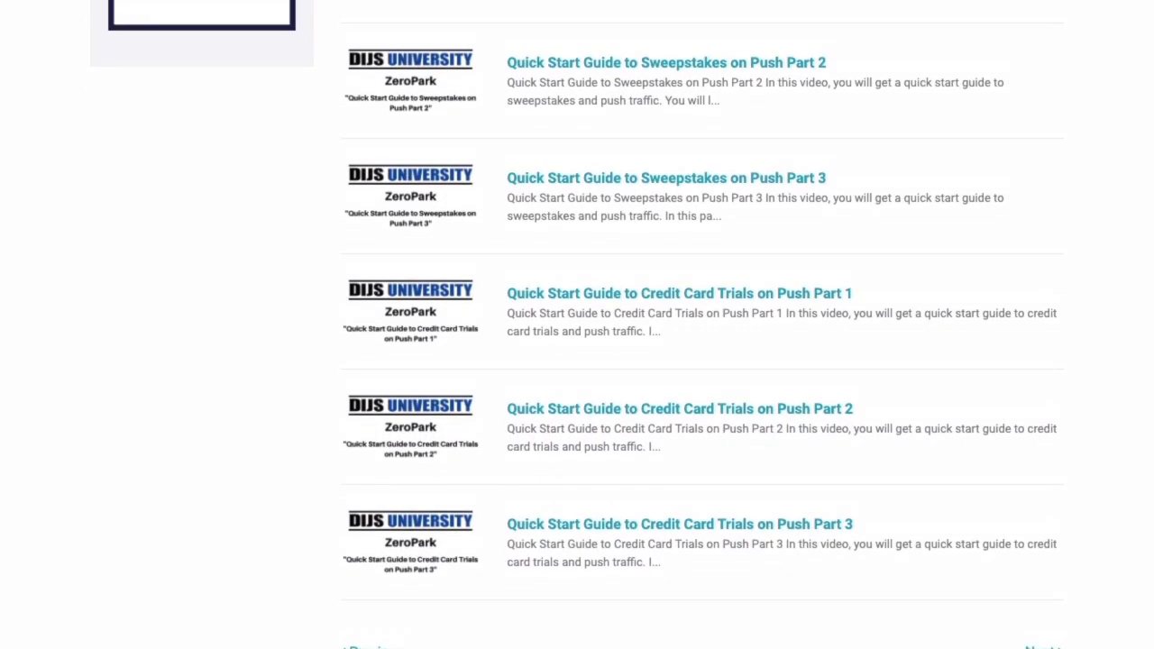
scroll(577, 324, "up", 4)
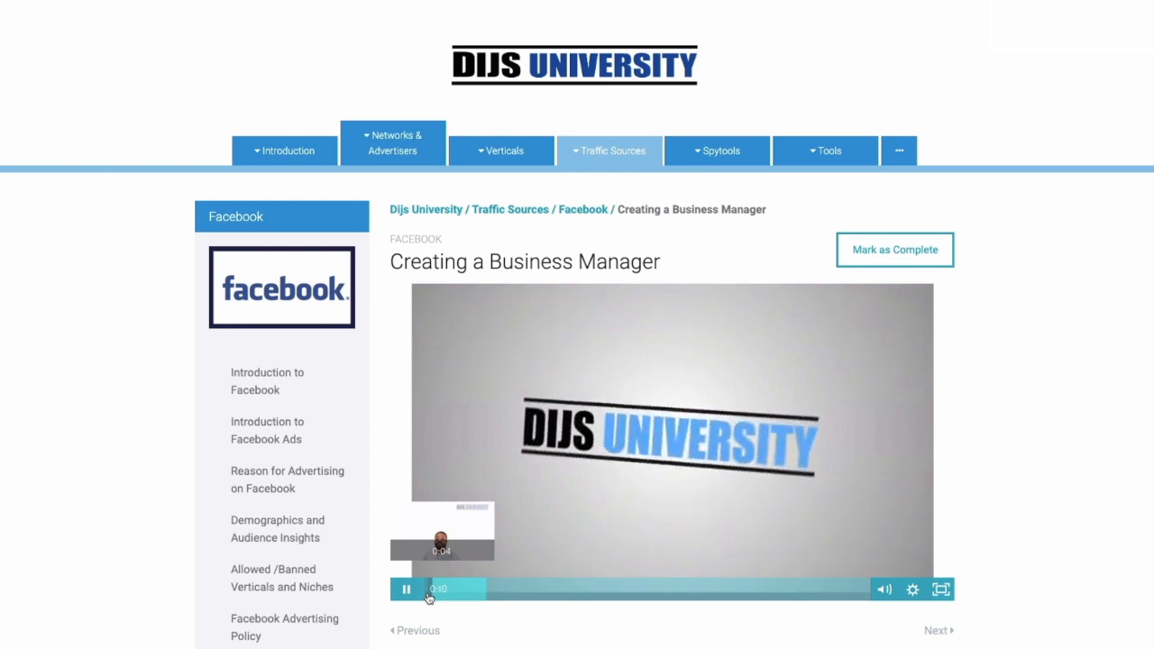